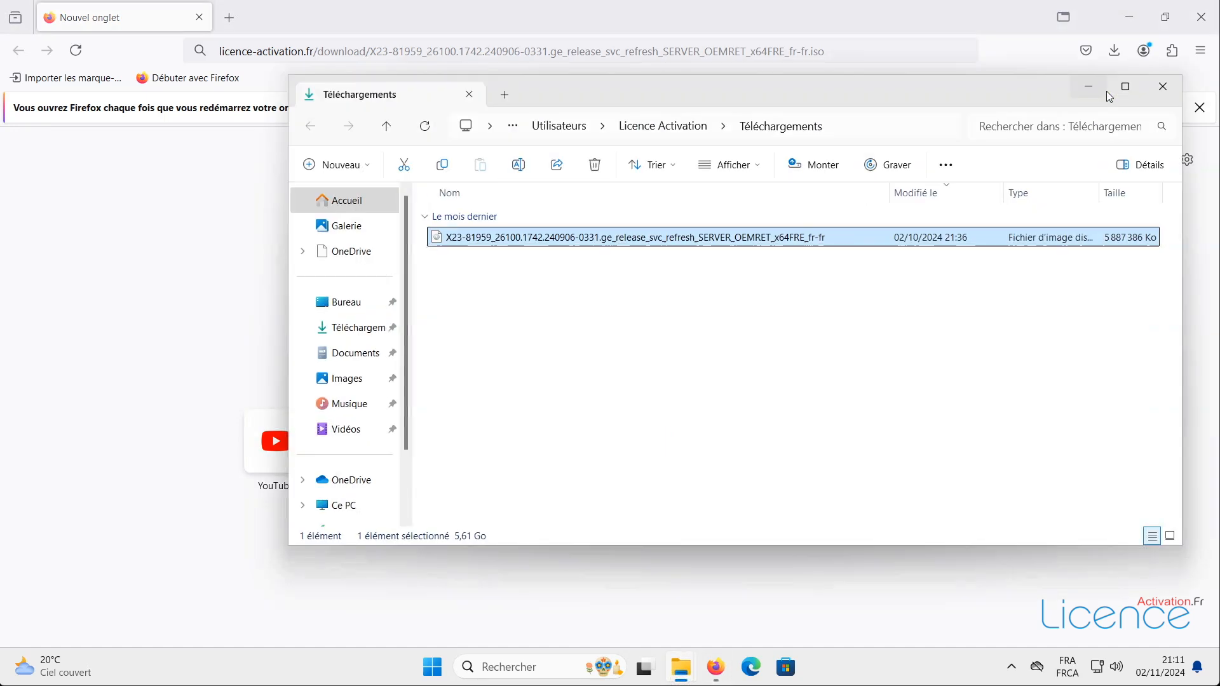
# - Minimize the Téléchargements File Explorer window to bring Firefox back into view
pyautogui.click(1089, 88)
# - Search 'télécharger rufus' and download rufus-4.6.exe from the official rufus.ie site
pyautogui.click(536, 57)
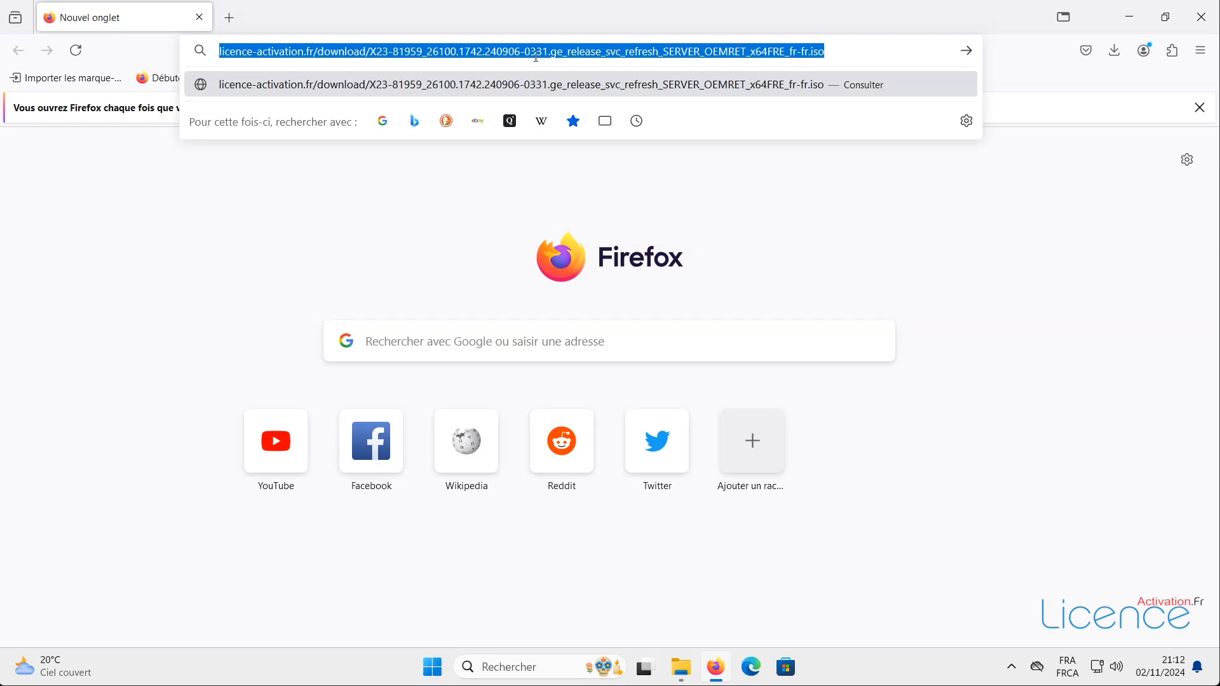
pyautogui.write('télécharger ')
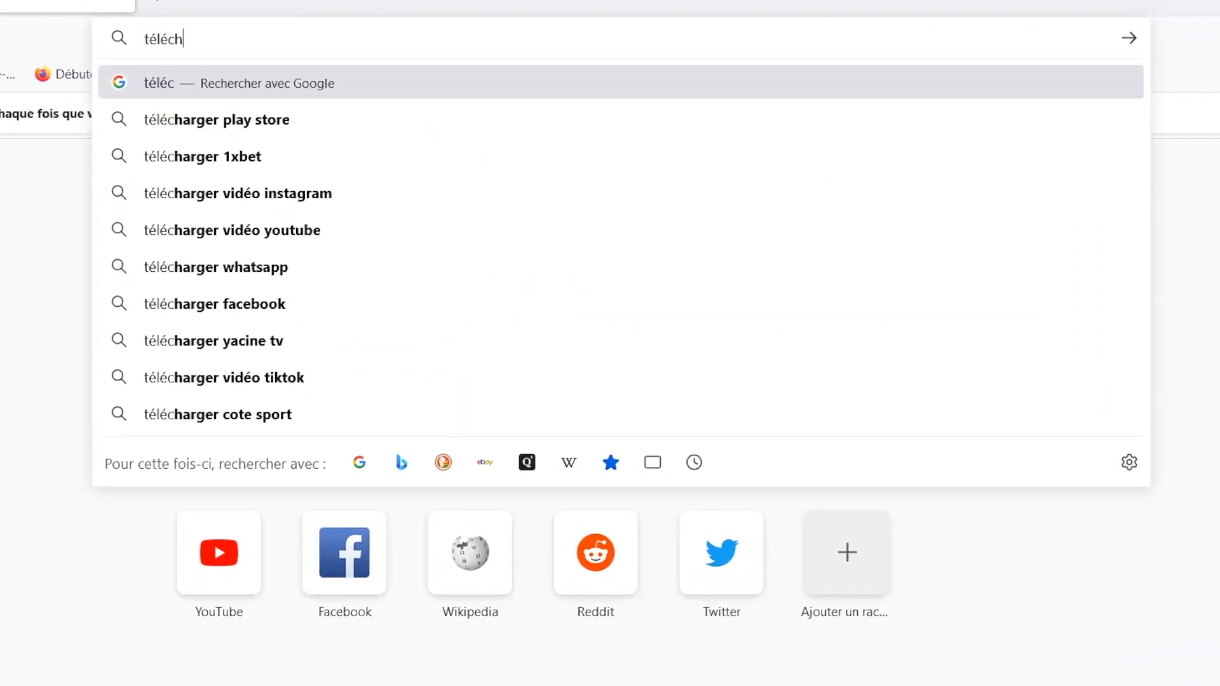
pyautogui.write('rufus')
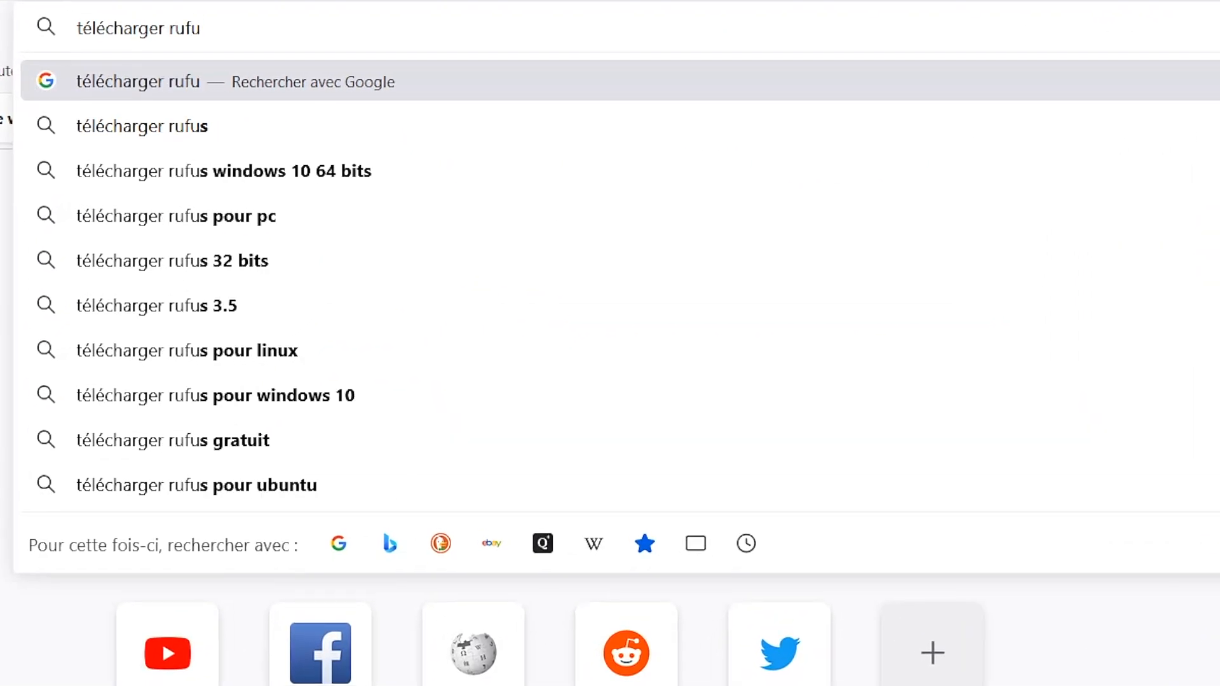
pyautogui.press('Return')
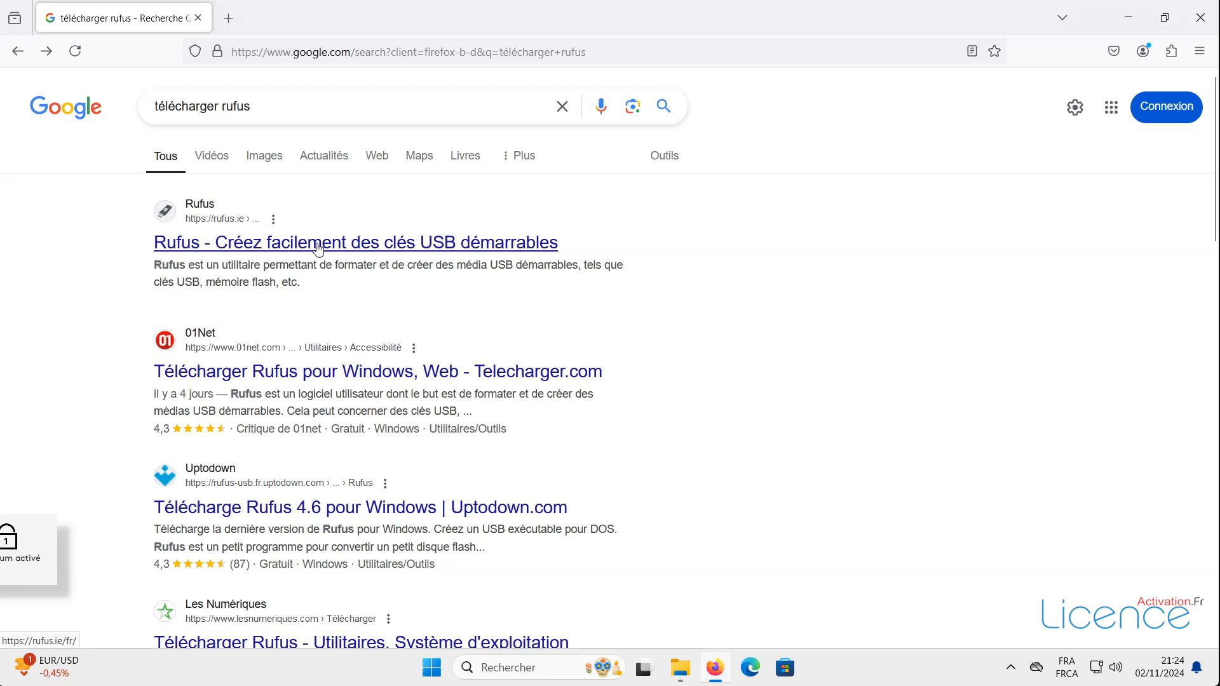
pyautogui.click(318, 244)
pyautogui.scroll(-10, 437, 369)
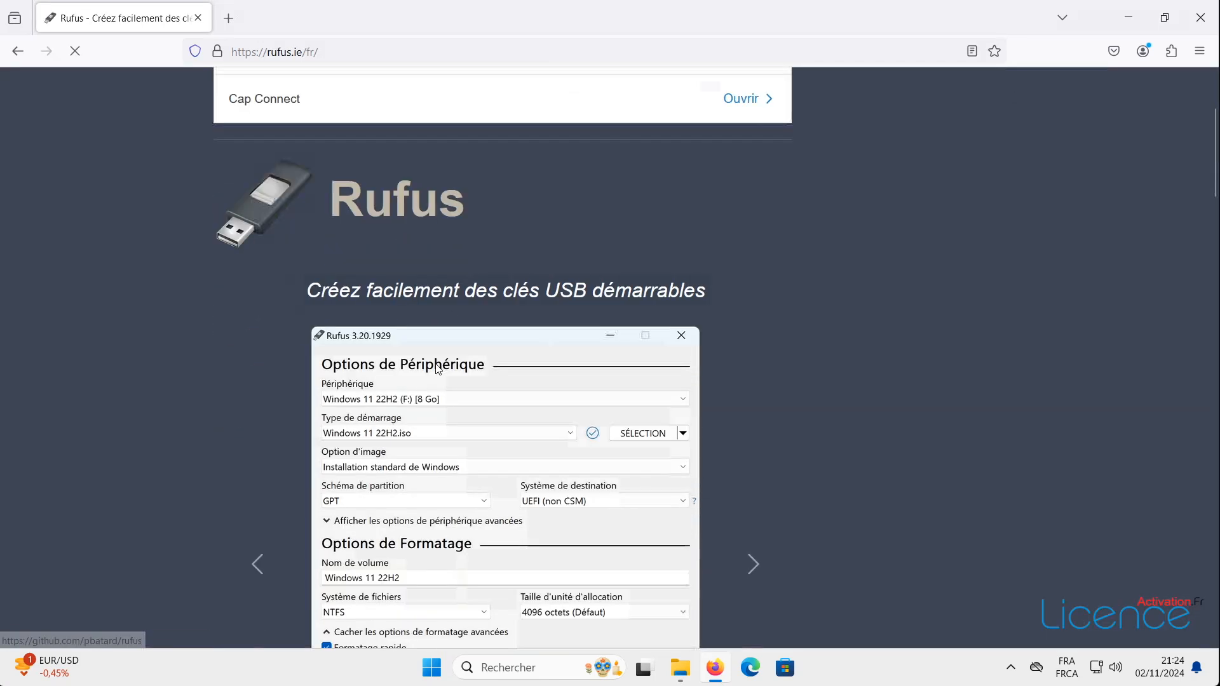
pyautogui.scroll(-8, 439, 370)
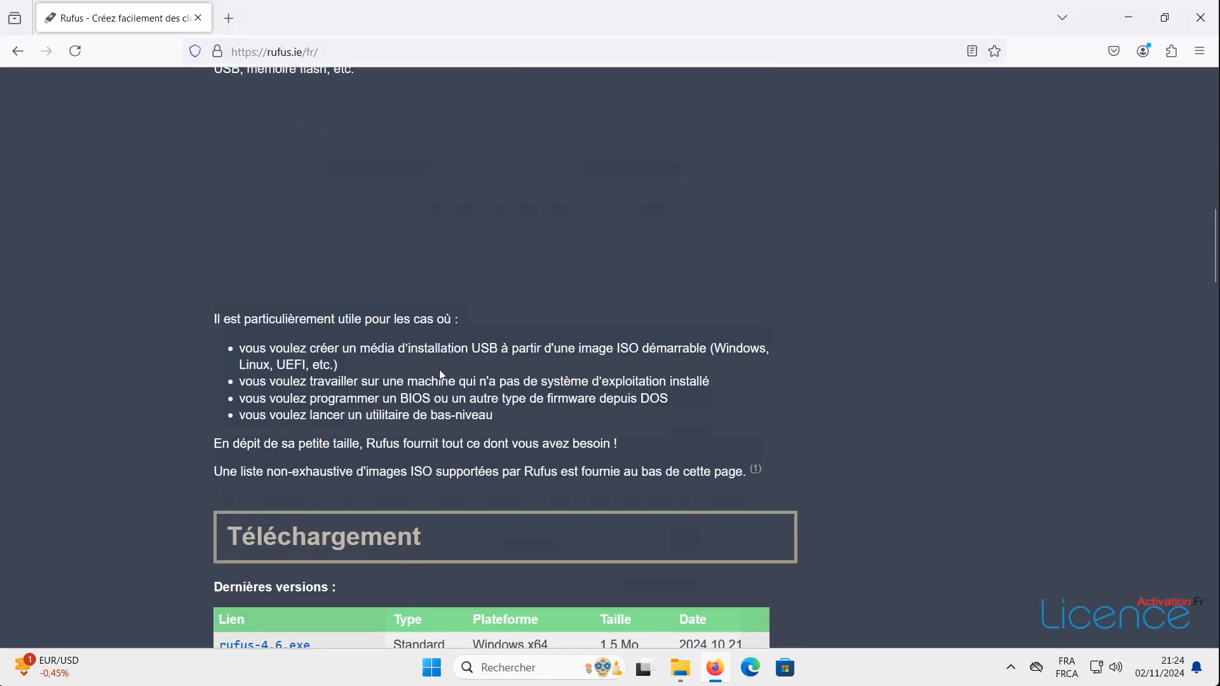
pyautogui.click(265, 449)
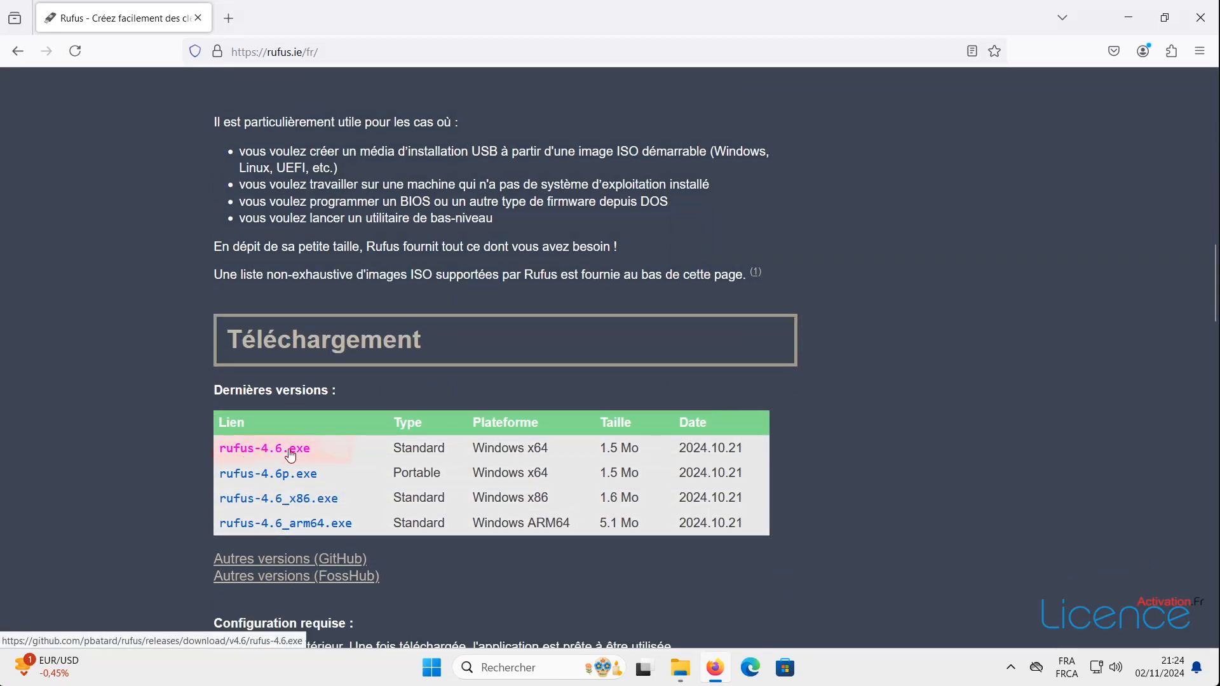
# - Launch the downloaded rufus-4.6.exe with administrator rights
pyautogui.click(1104, 90)
pyautogui.doubleClick(197, 160)
pyautogui.click(522, 467)
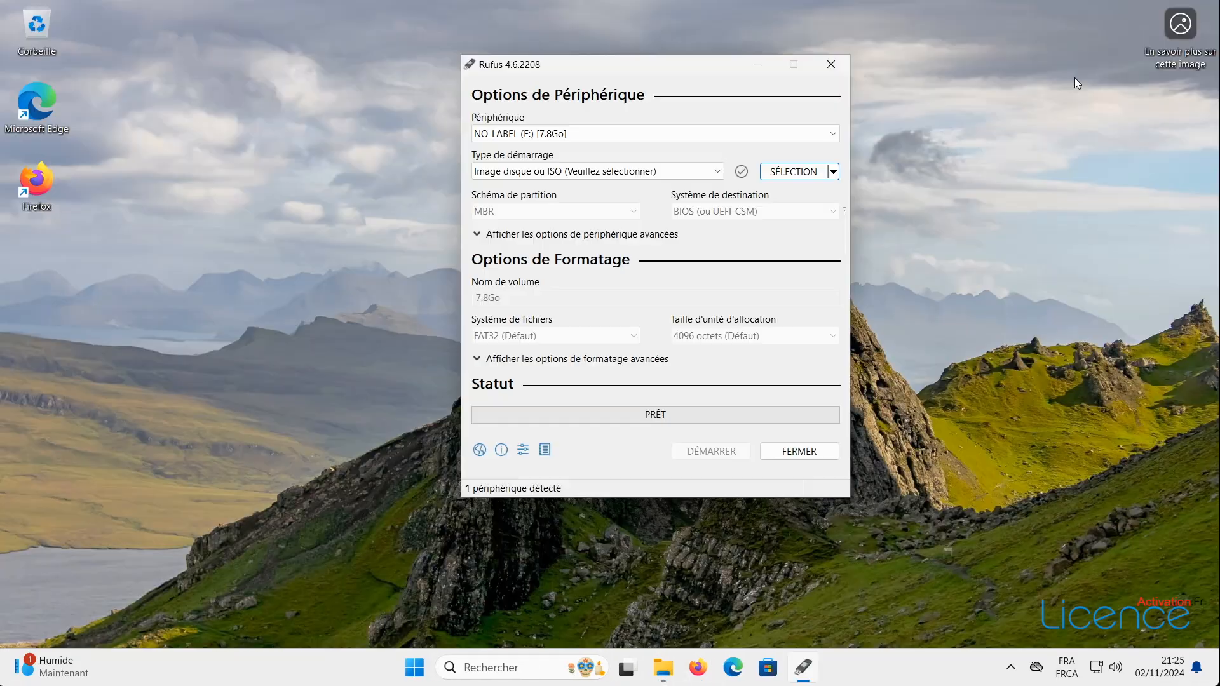
pyautogui.click(534, 135)
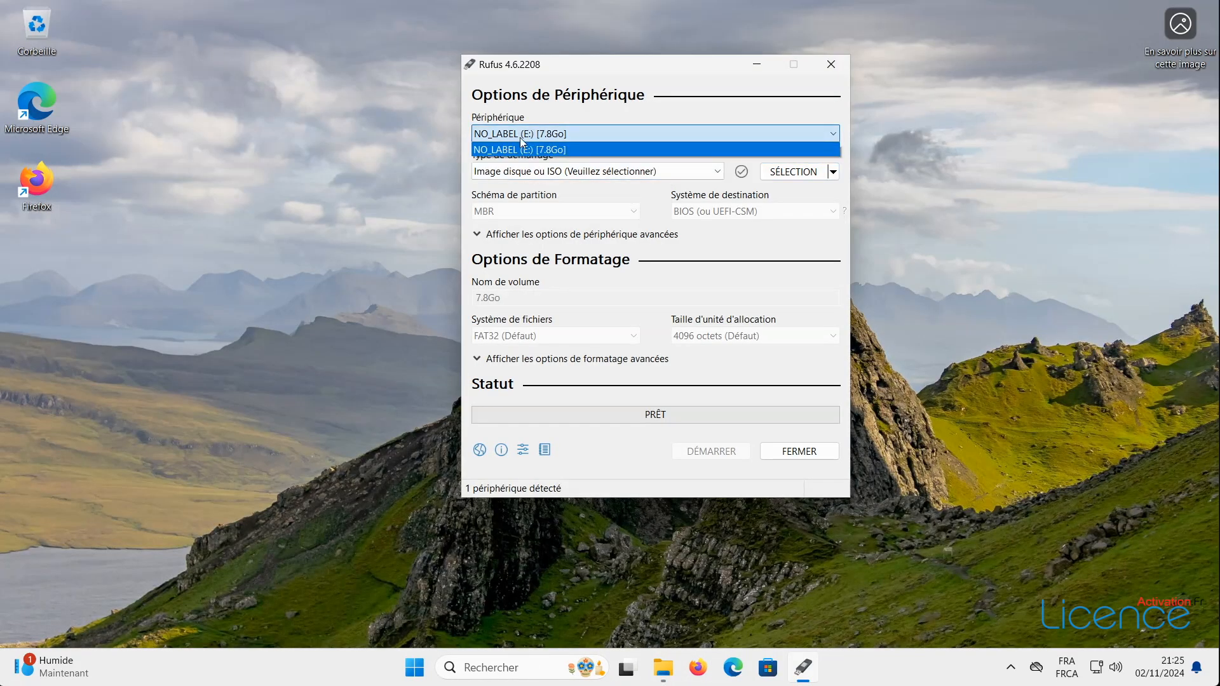
# - Target the NO_LABEL (E:) USB drive and load the downloaded Windows Server ISO
pyautogui.click(556, 148)
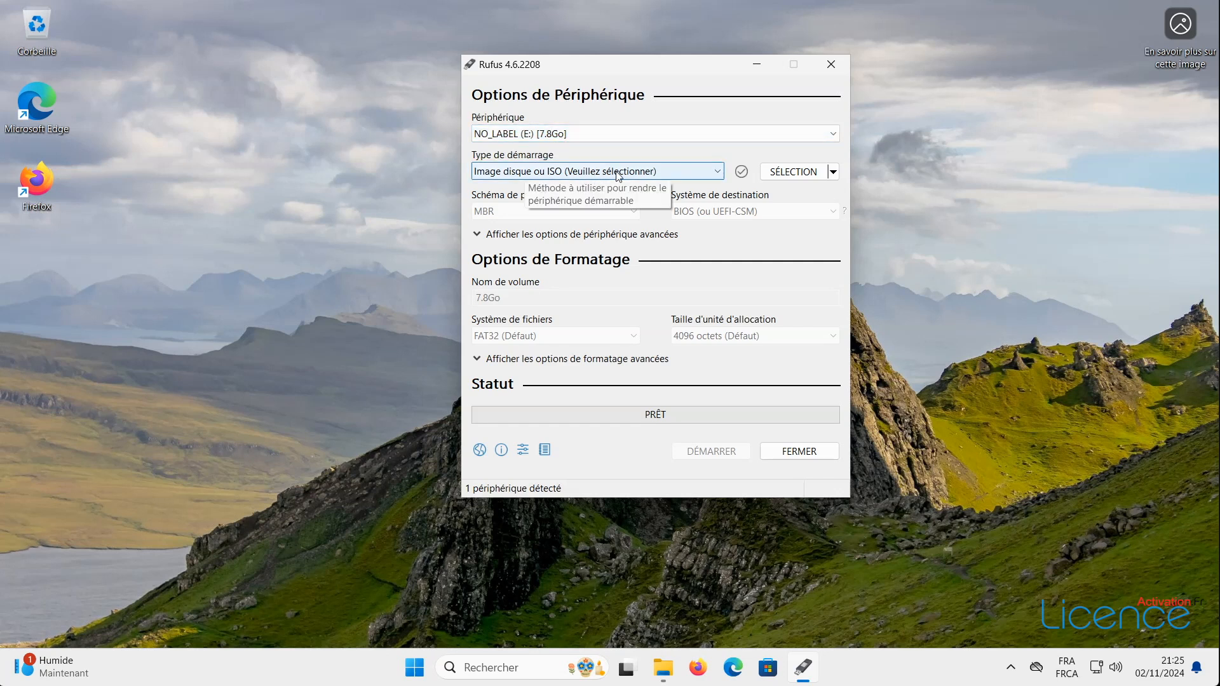
pyautogui.click(804, 173)
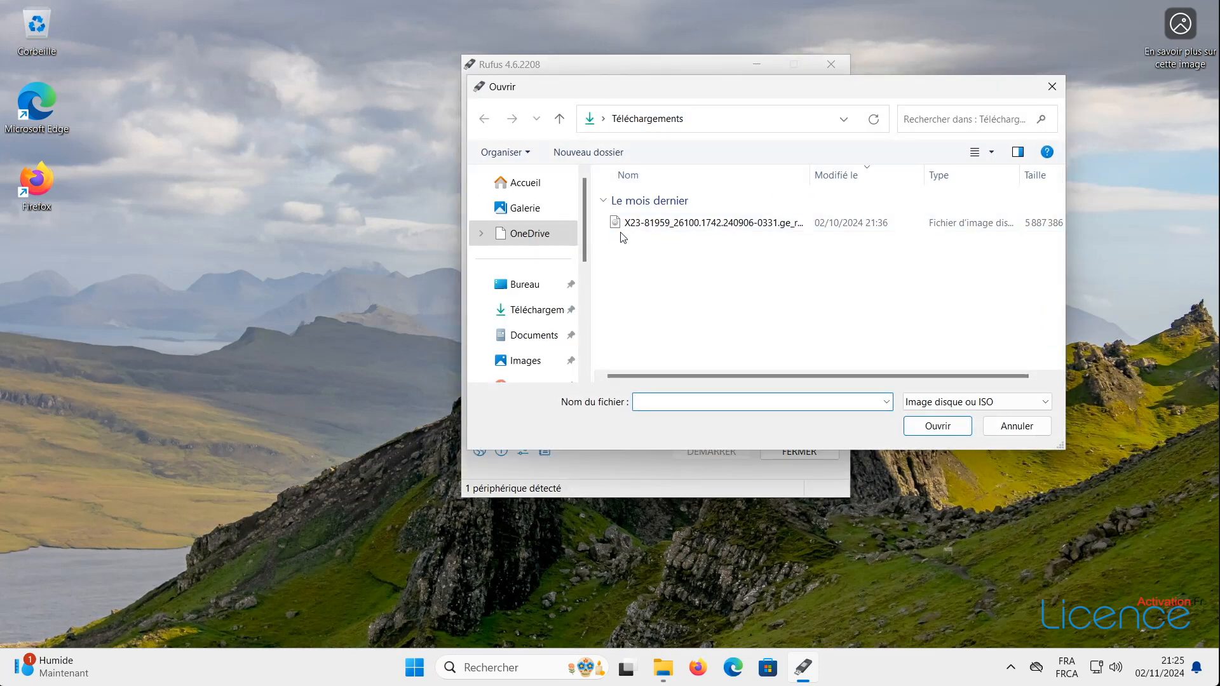
pyautogui.doubleClick(675, 227)
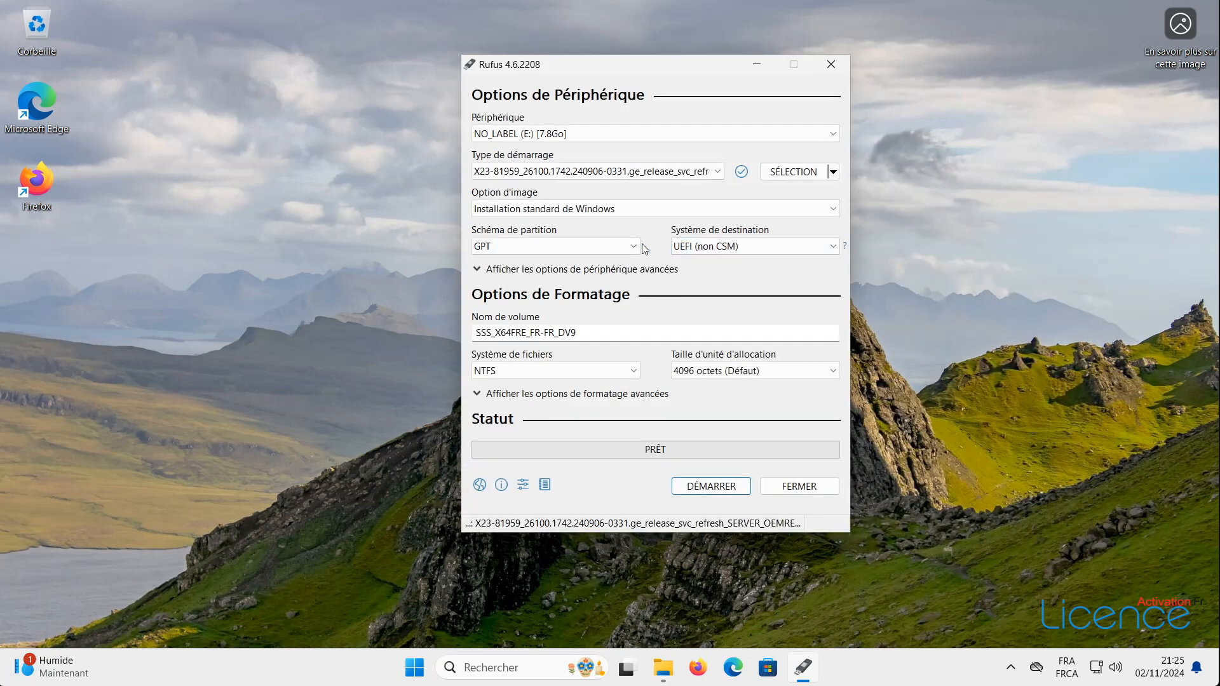
# - Start writing, accepting the customisation options and confirming the drive will be formatted and erased
pyautogui.click(707, 490)
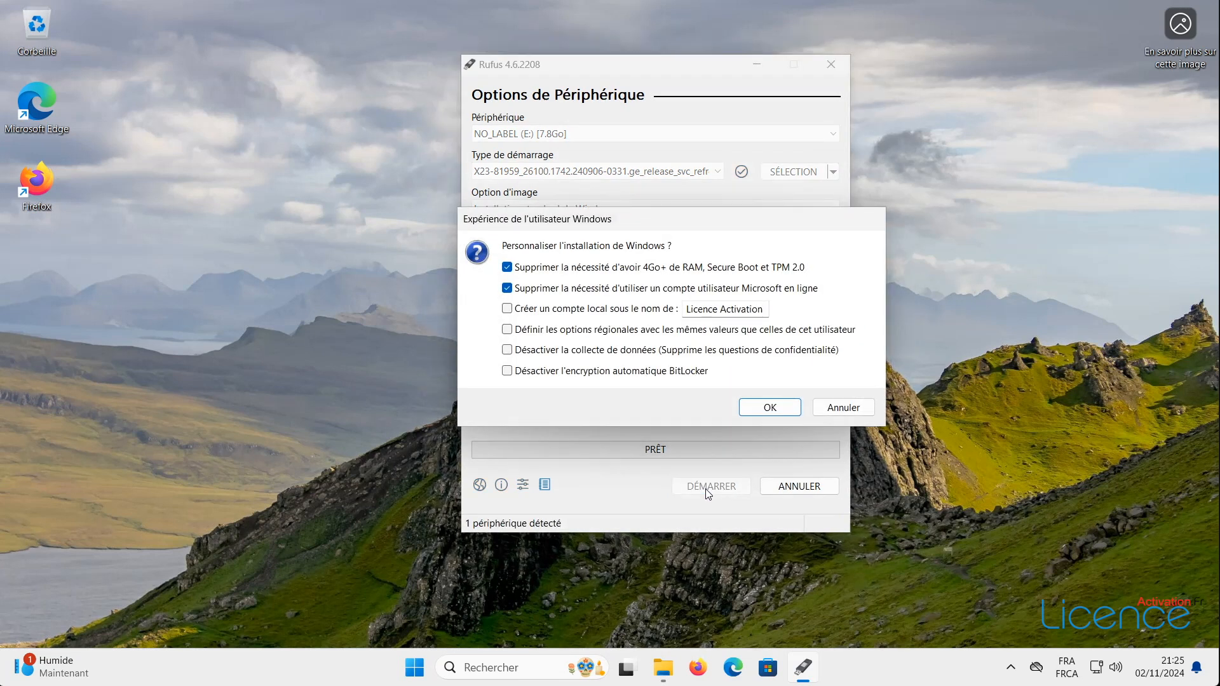
pyautogui.click(770, 409)
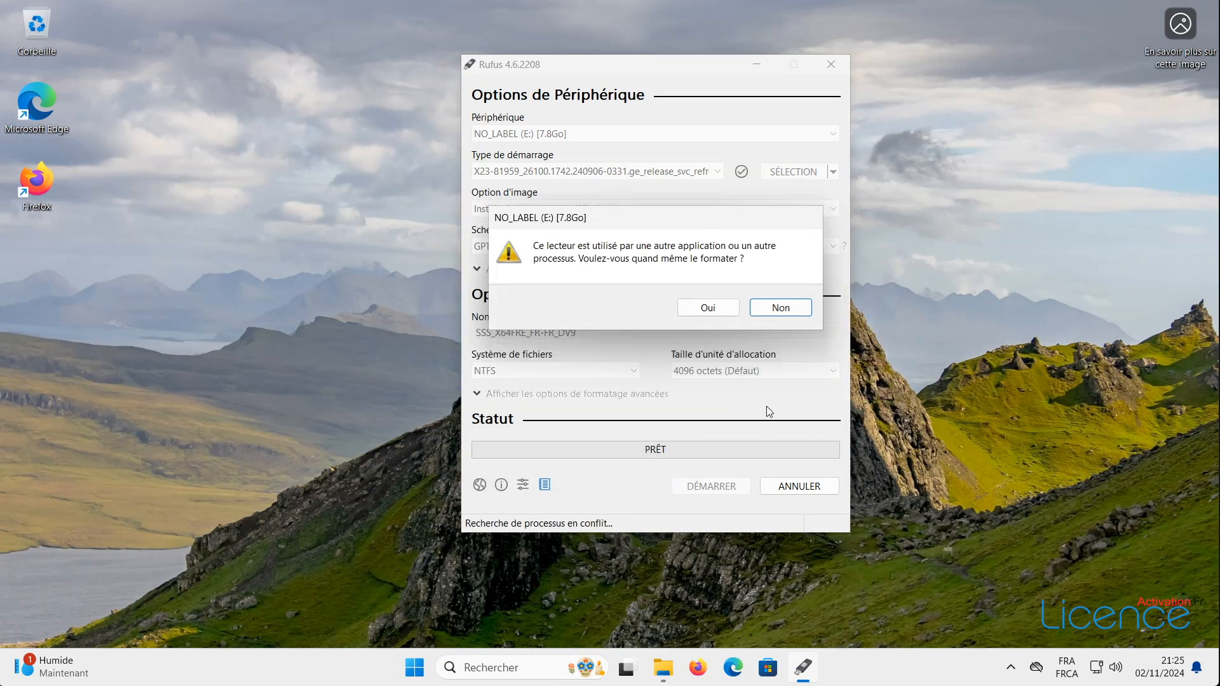
pyautogui.click(708, 309)
pyautogui.click(658, 397)
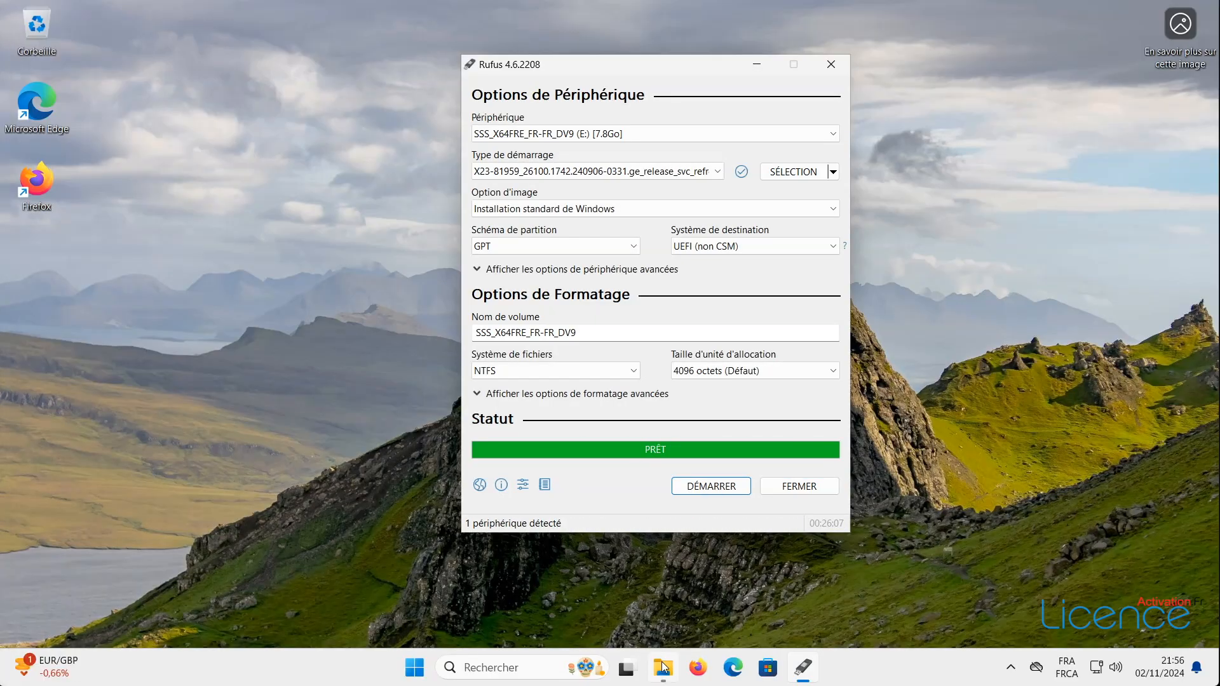
# - Once the files finish copying, reopen the Téléchargements folder from the taskbar
pyautogui.click(663, 667)
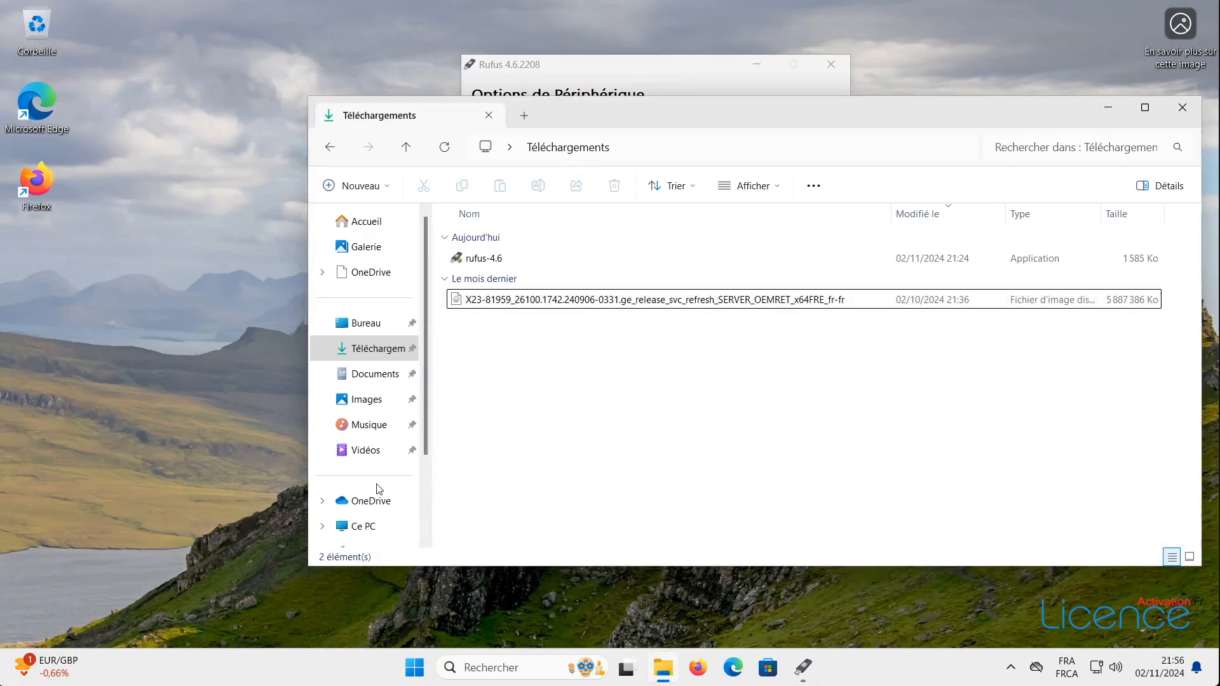
# - List the drives under Ce PC, including the new USB installer
pyautogui.scroll(-2, 379, 488)
pyautogui.click(357, 445)
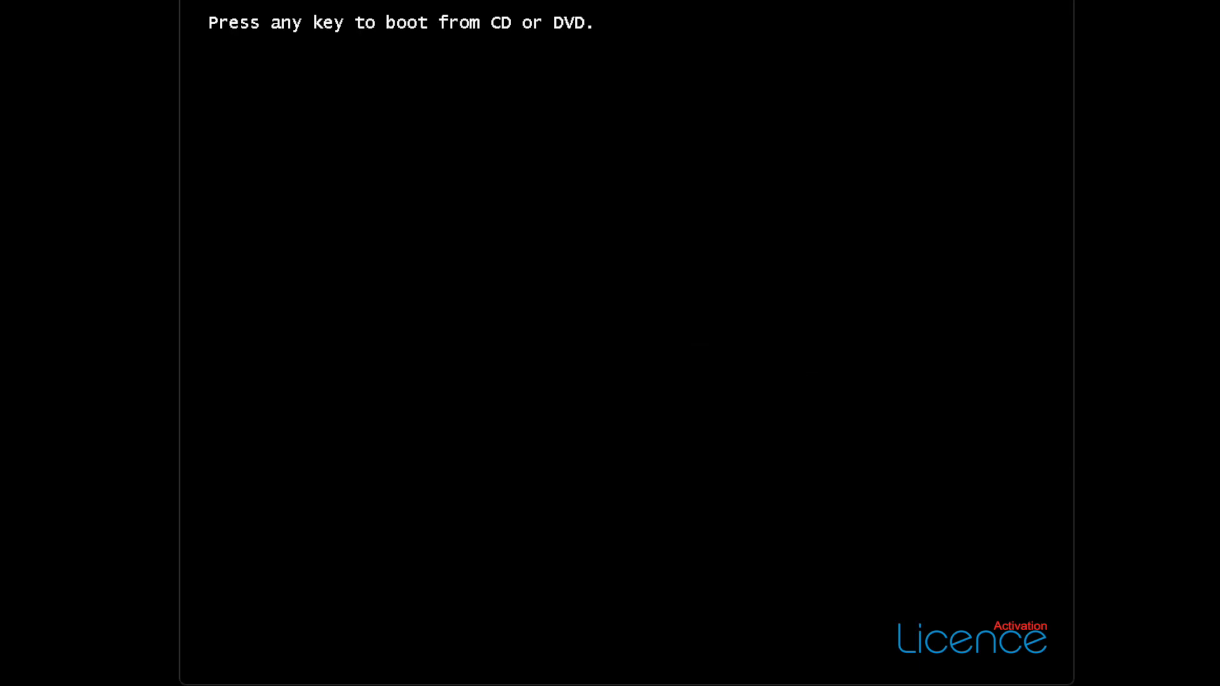
# - Boot from the installation media, keeping Français (France) language and format and AZERTY keyboard
pyautogui.click(646, 324)
pyautogui.press('Return')
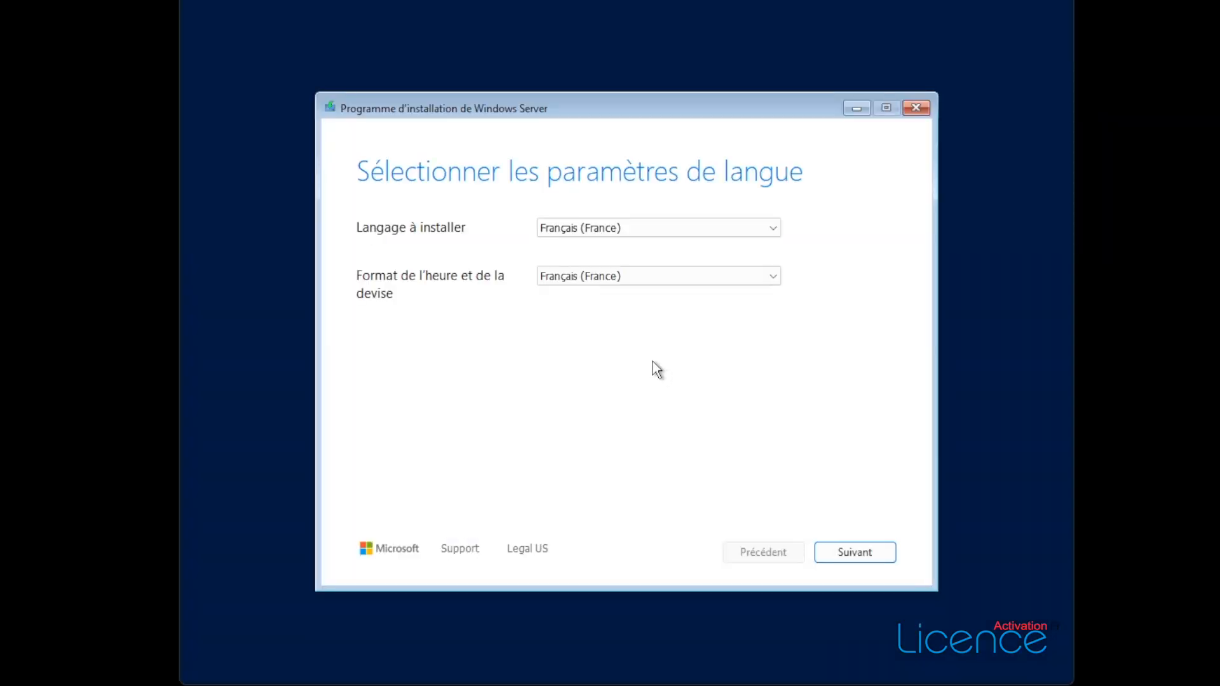
pyautogui.click(625, 228)
pyautogui.click(625, 230)
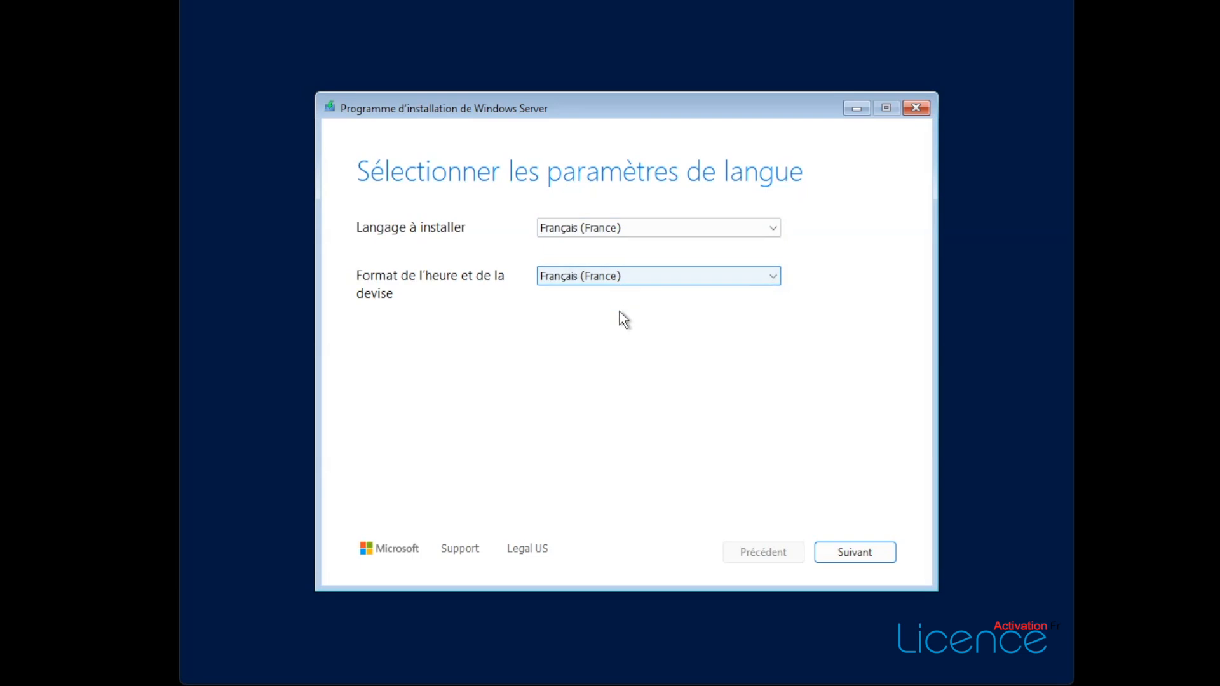
pyautogui.click(624, 275)
pyautogui.click(621, 273)
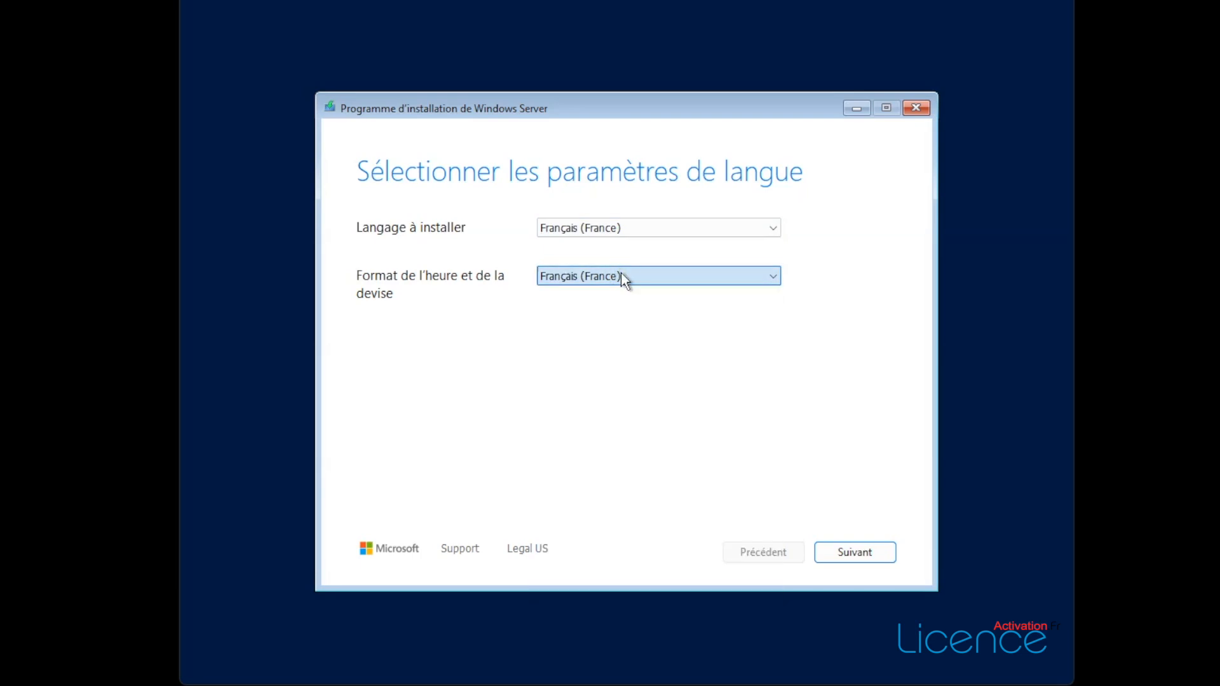
pyautogui.click(852, 551)
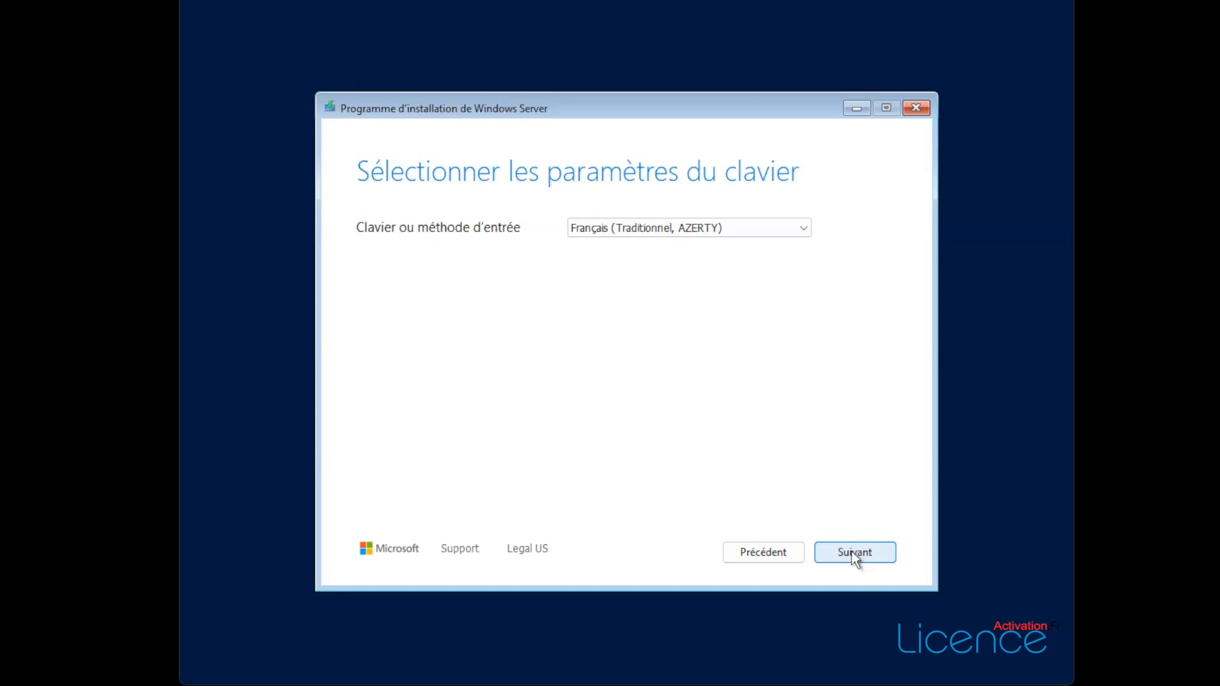
pyautogui.click(852, 552)
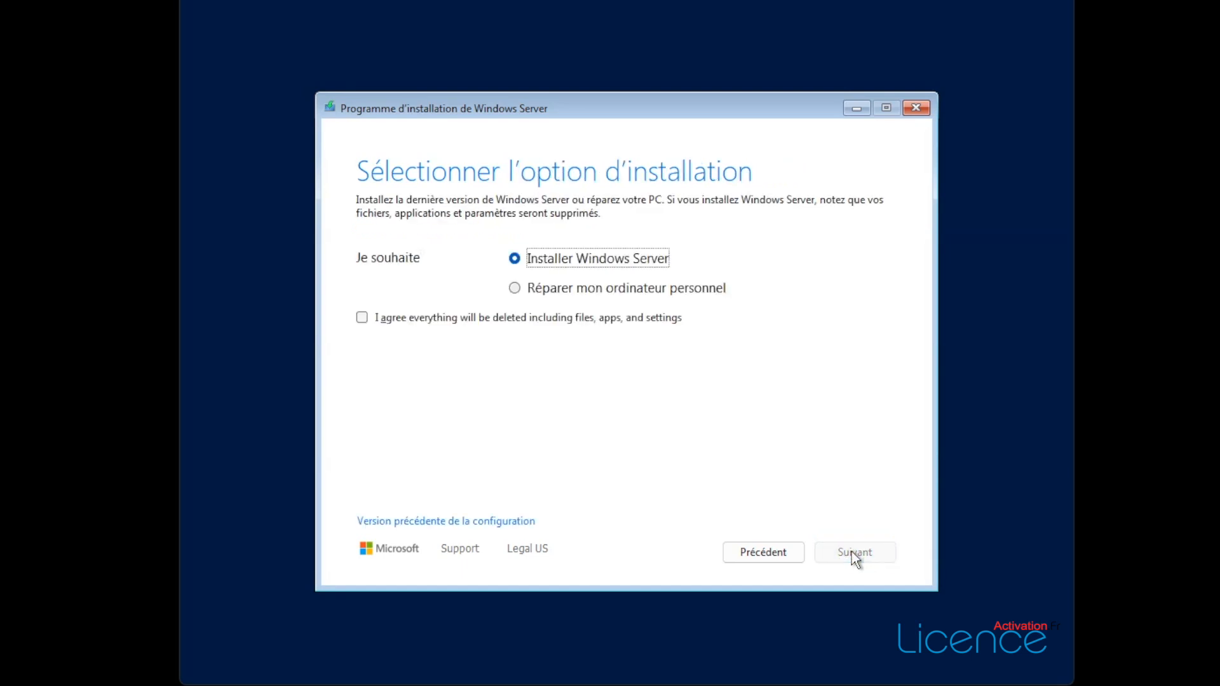
# - Agree that everything will be deleted, continue, and skip entering a product key
pyautogui.click(362, 318)
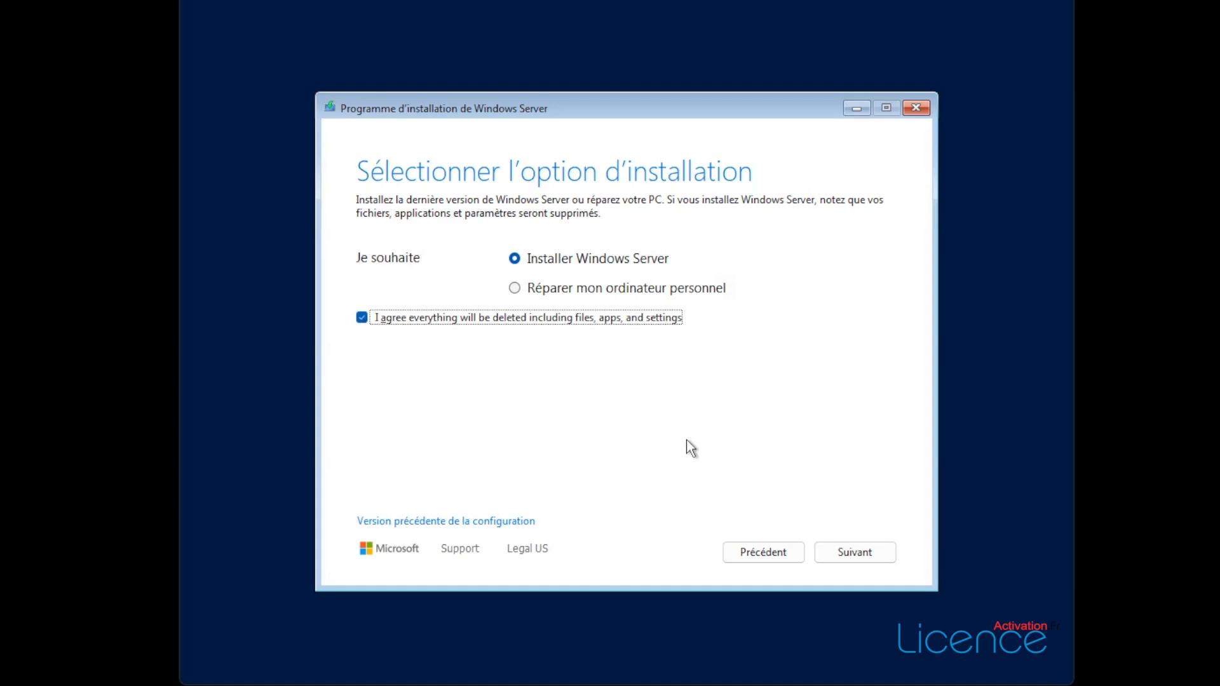
pyautogui.click(860, 557)
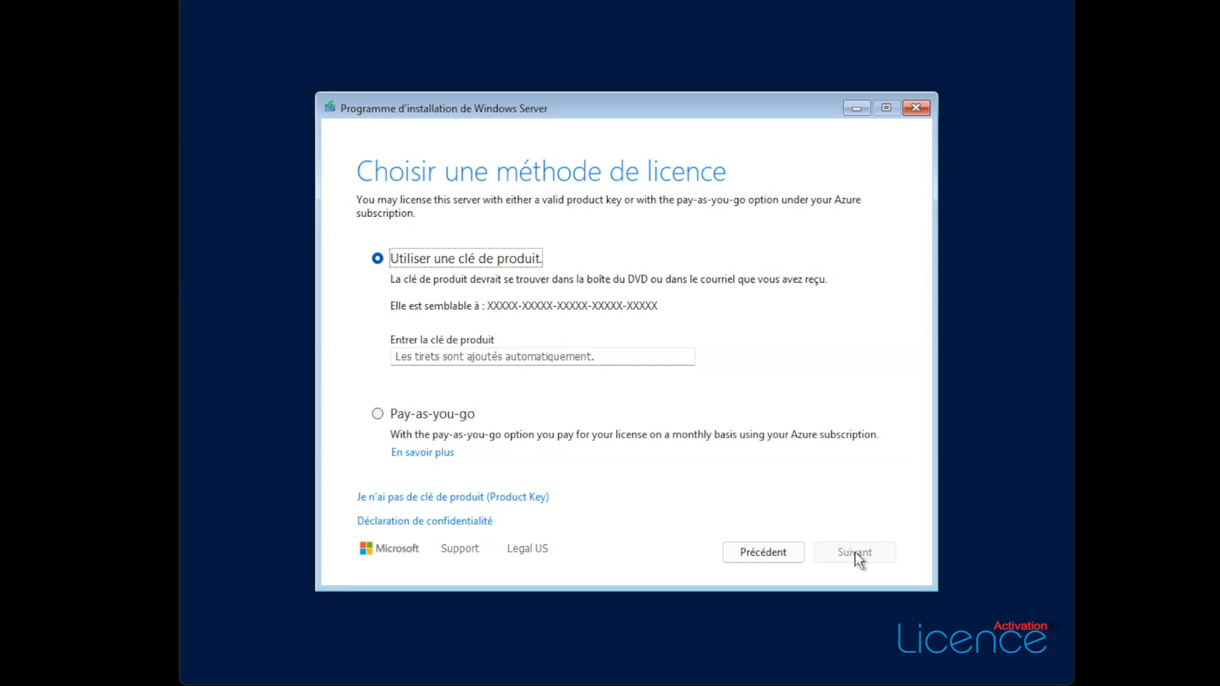
pyautogui.click(430, 498)
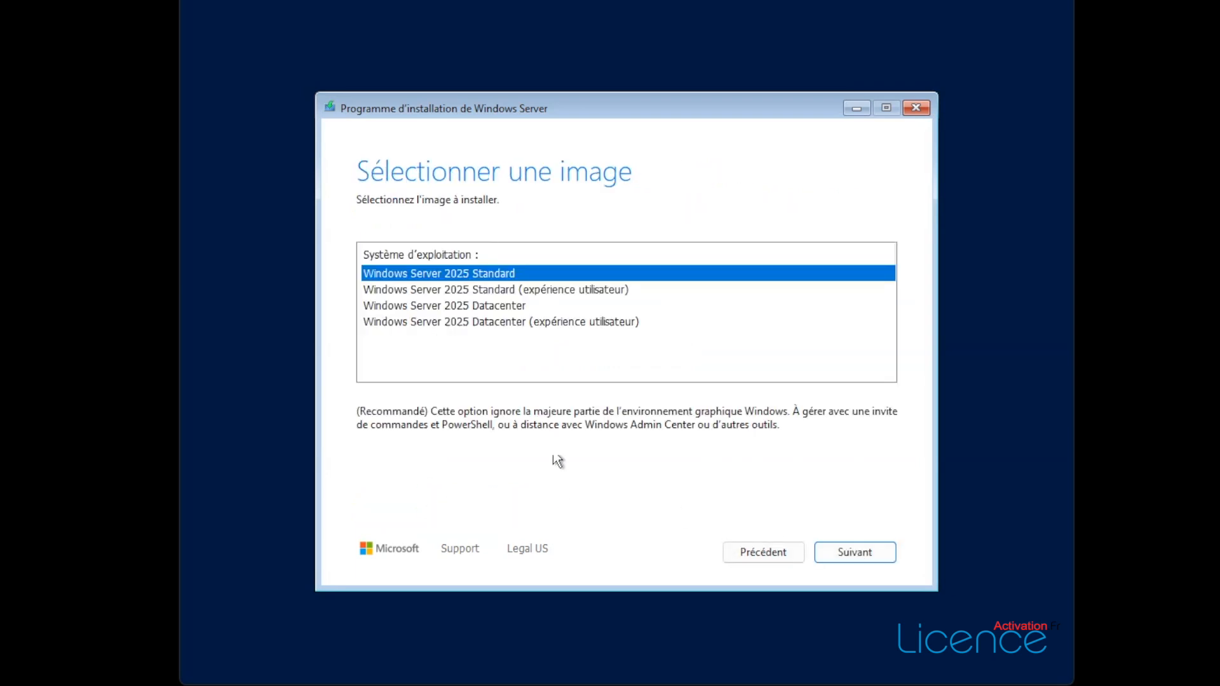
# - Install Windows Server 2025 Standard (expérience utilisateur) on the 90 GB unallocated disk after accepting the licence
pyautogui.click(498, 289)
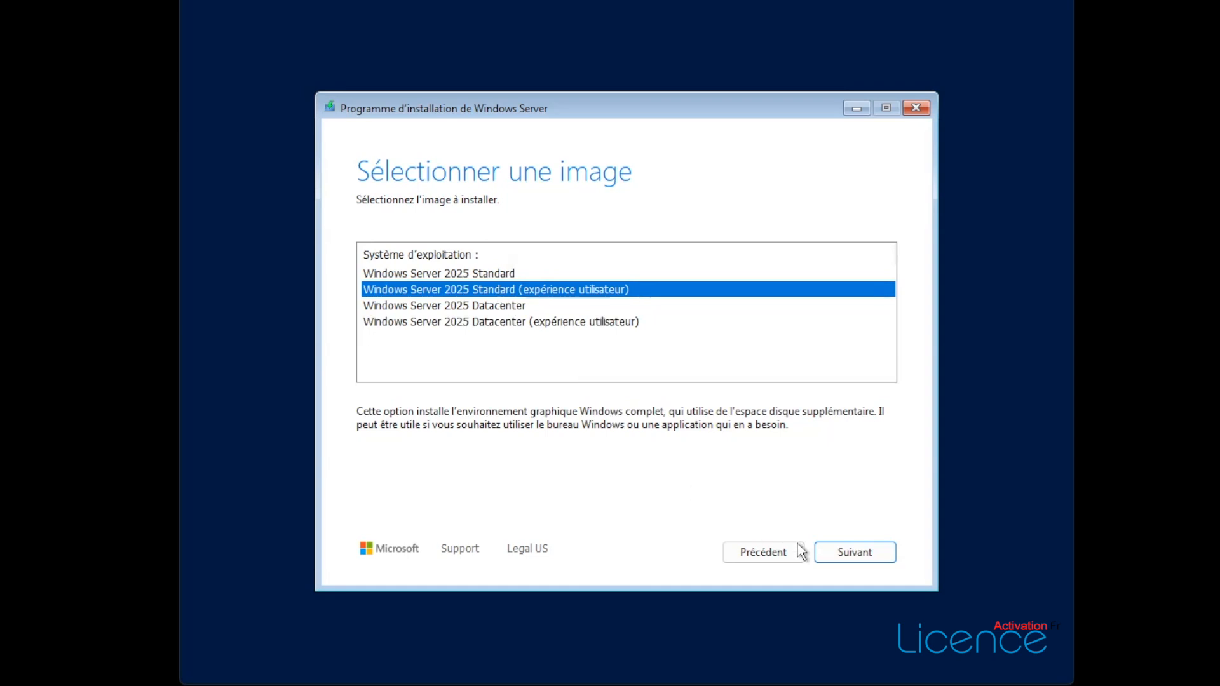
pyautogui.click(846, 552)
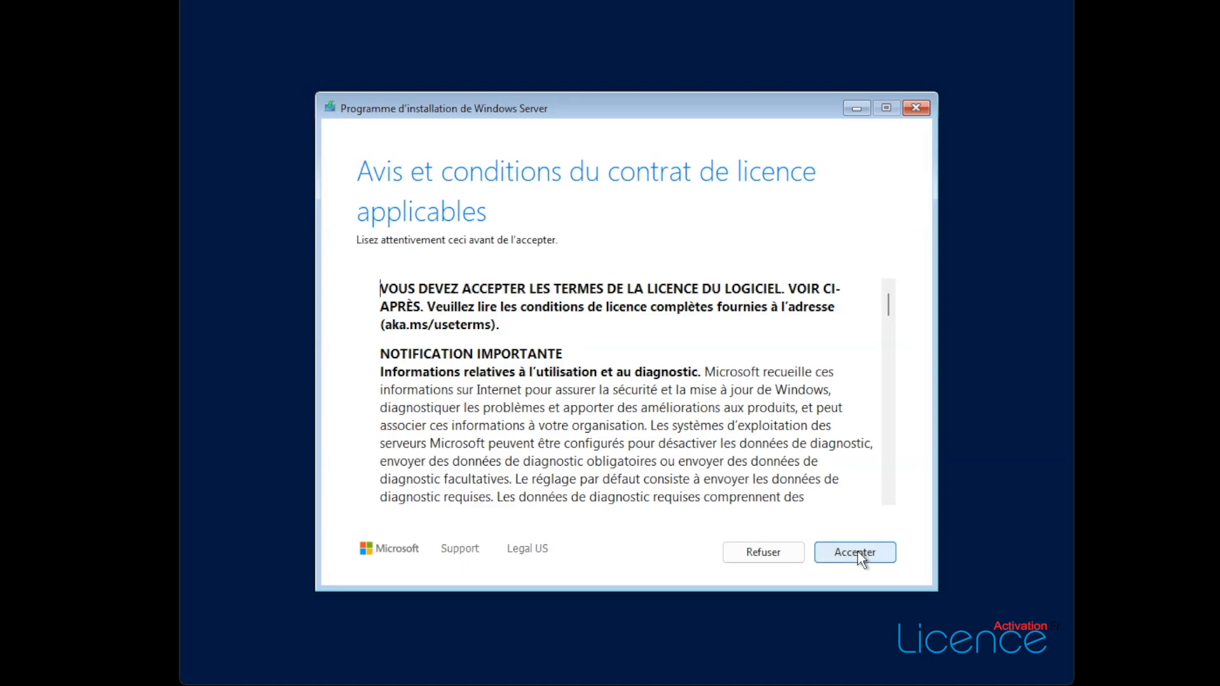
pyautogui.click(859, 558)
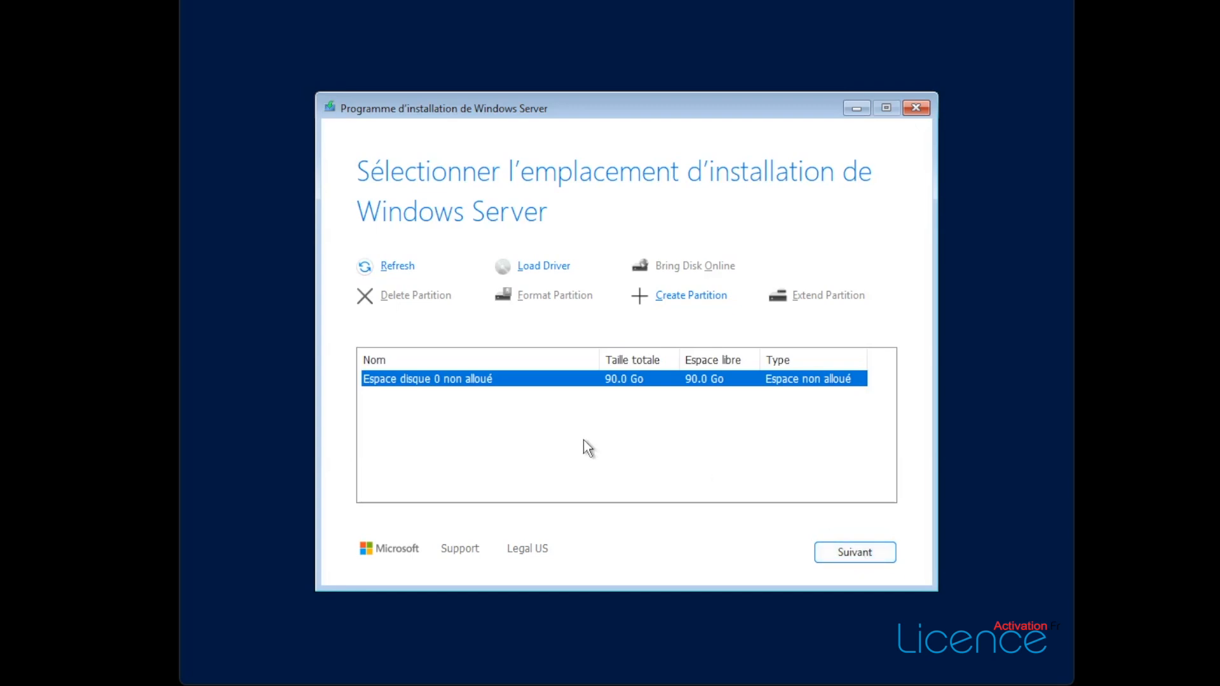
pyautogui.click(851, 555)
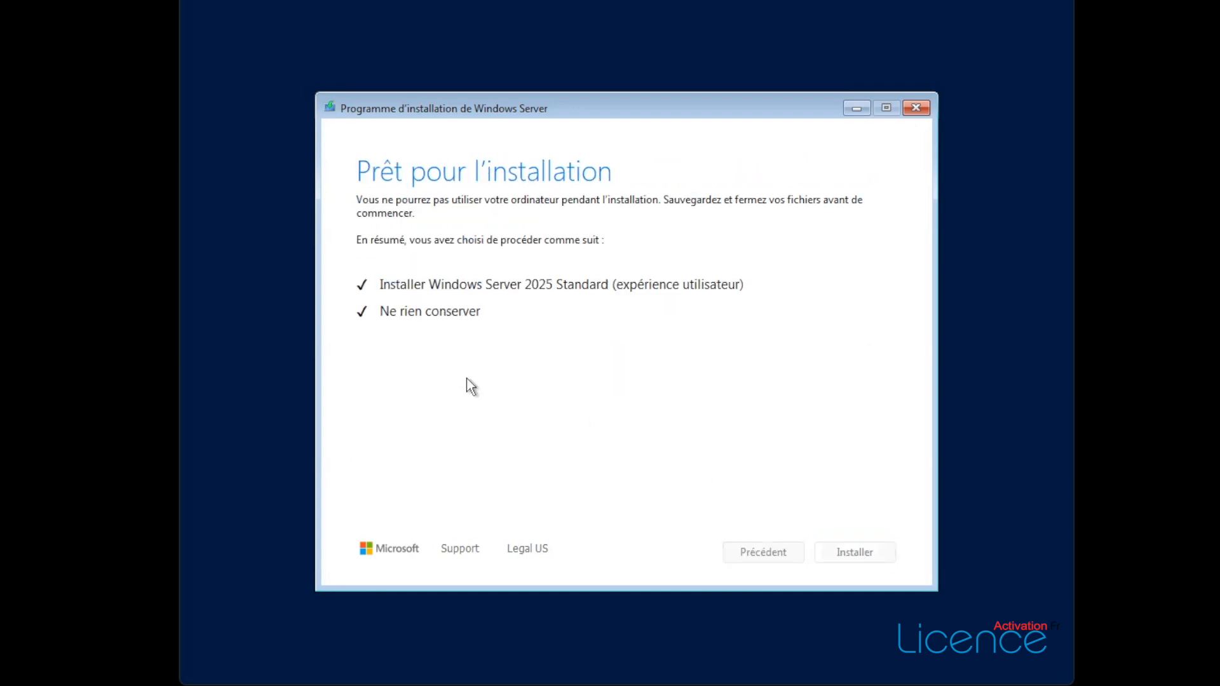
pyautogui.click(850, 551)
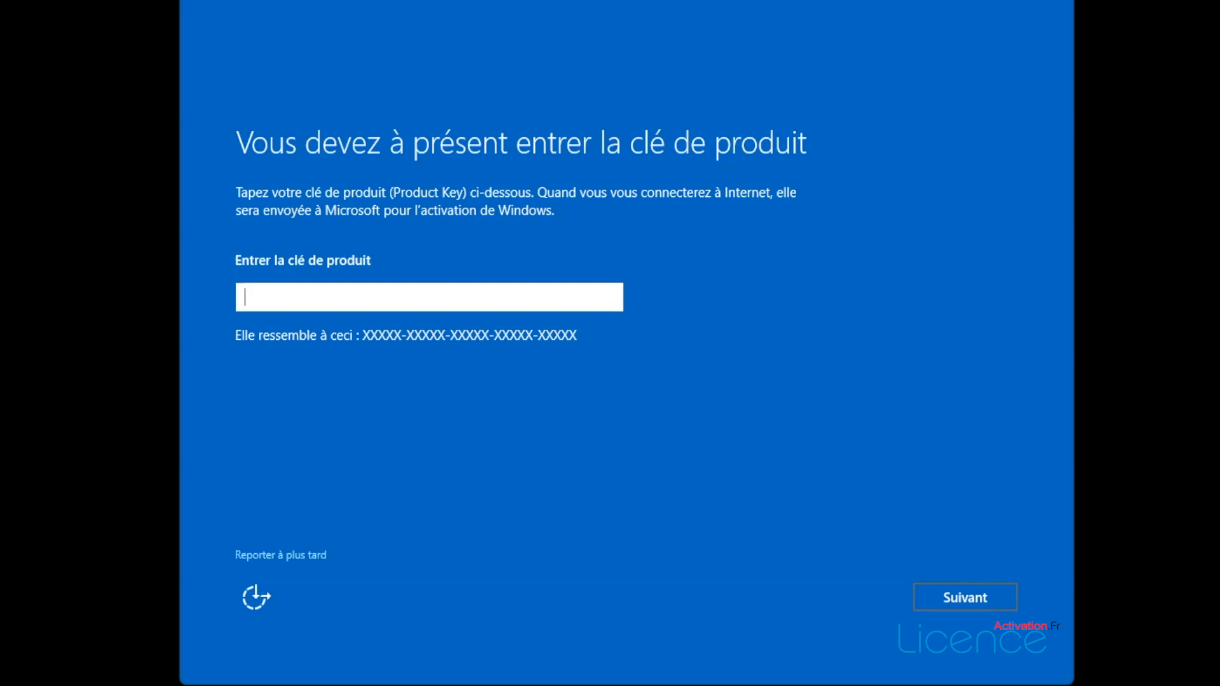
# - Postpone the product key, then set and confirm the Administrator password
pyautogui.click(276, 553)
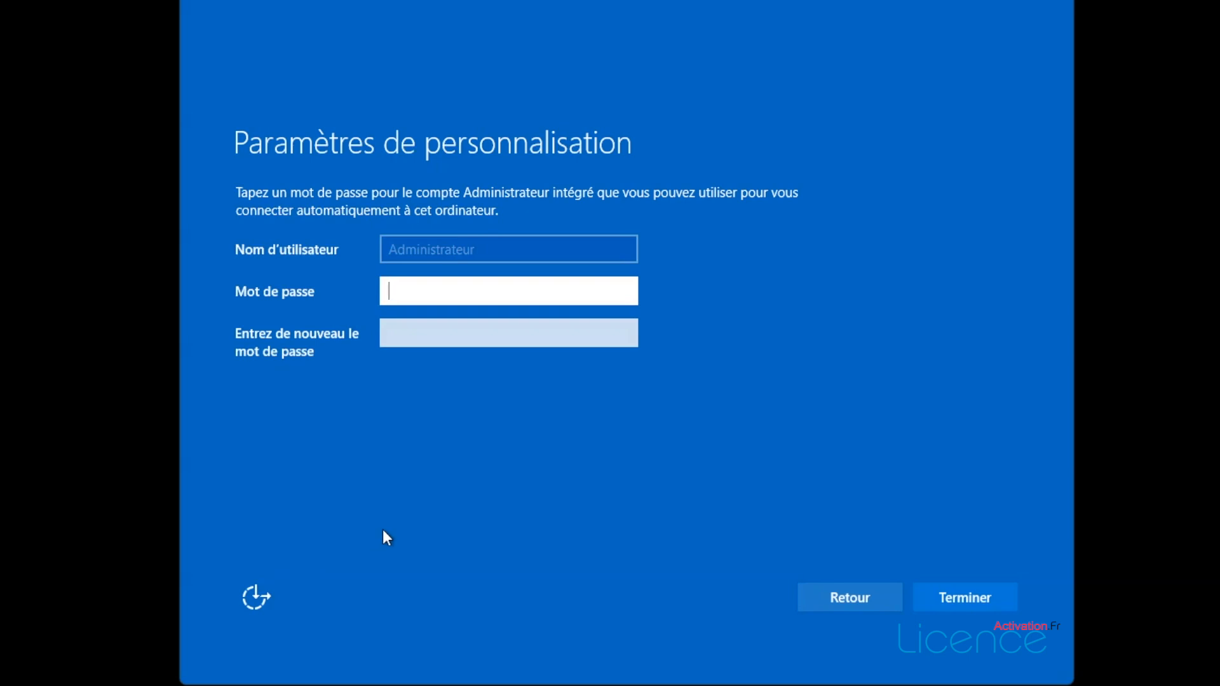
pyautogui.write('••••')
pyautogui.press('BackSpace')
pyautogui.press('BackSpace')
pyautogui.press('BackSpace')
pyautogui.press('BackSpace')
pyautogui.write('••••••••')
pyautogui.click(506, 334)
pyautogui.write('••••••••')
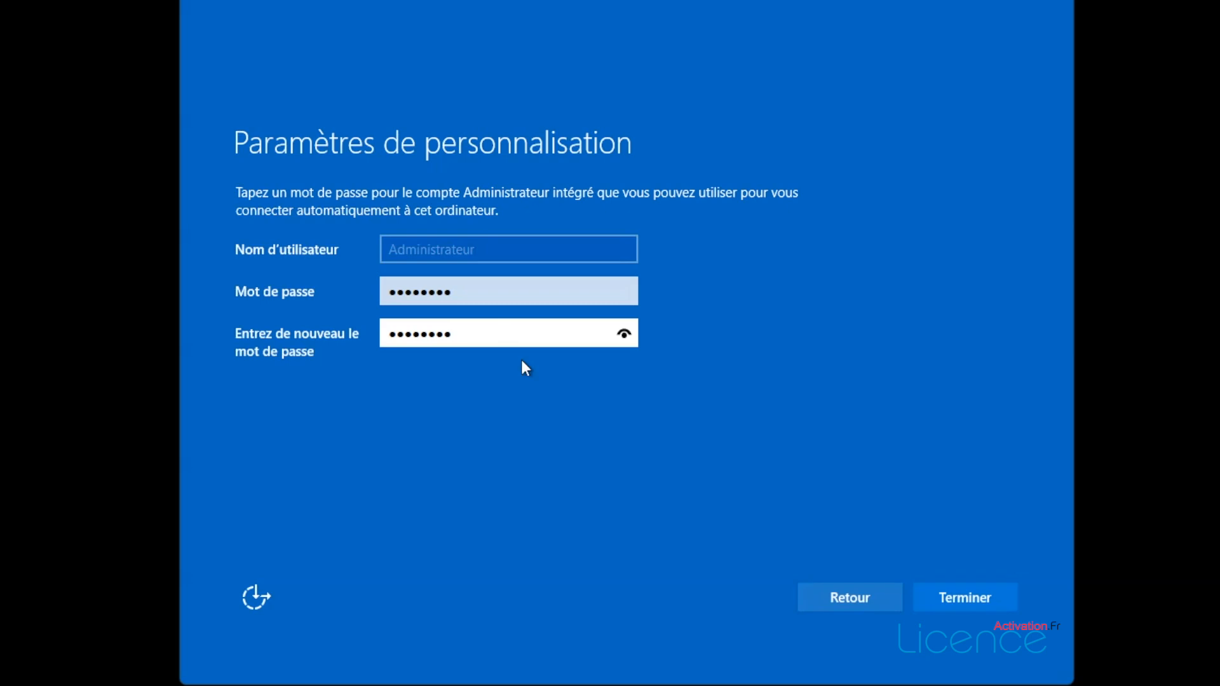
pyautogui.click(963, 597)
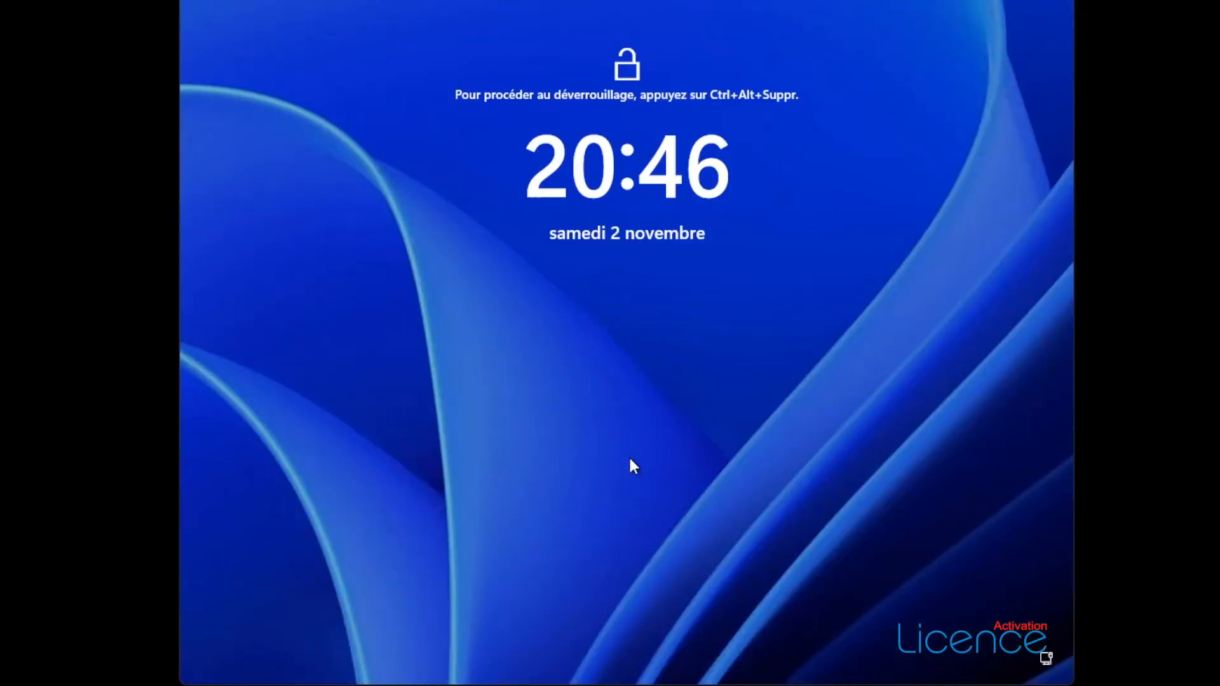
# - Sign in as Administrator and send only required diagnostic data
pyautogui.hotkey('ctrl', 'alt', 'Delete')
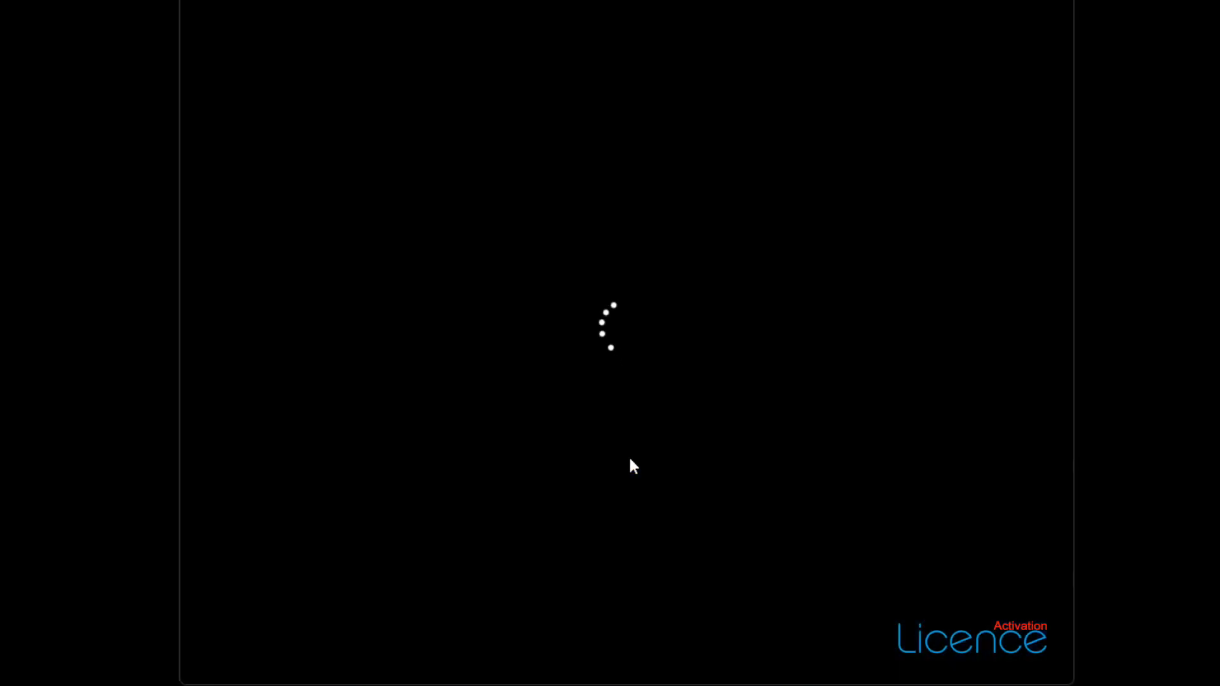
pyautogui.write('••••')
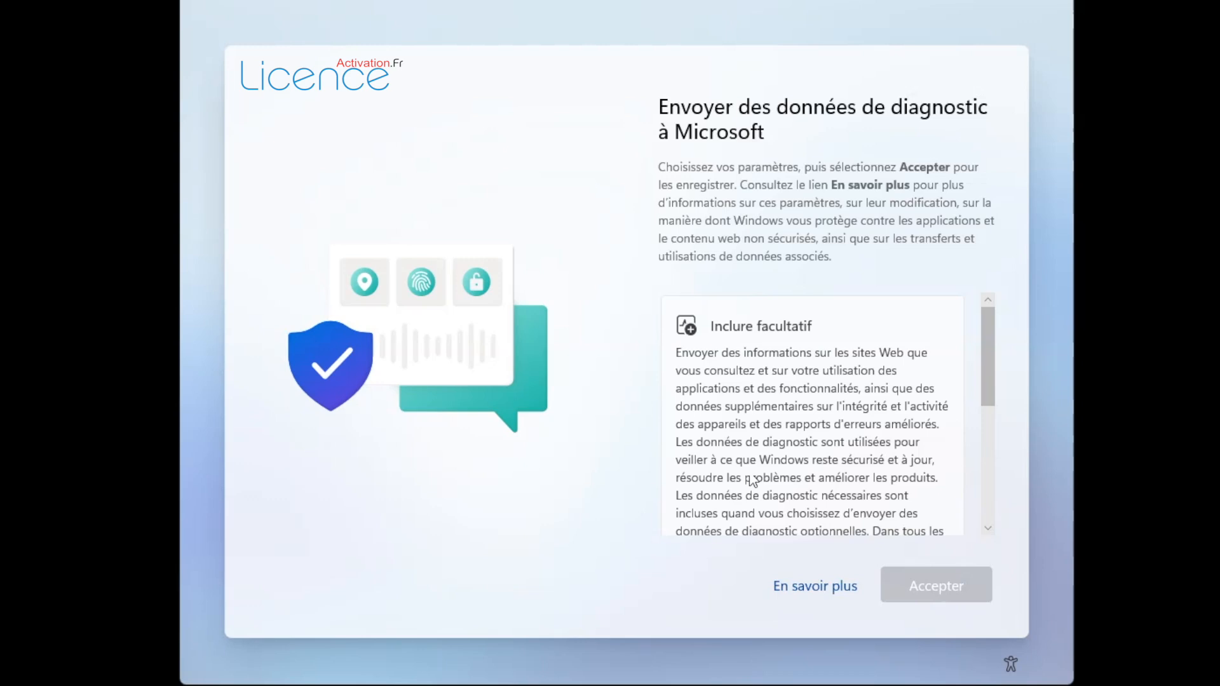
pyautogui.moveTo(986, 335); pyautogui.dragTo(971, 453)
pyautogui.click(817, 404)
pyautogui.click(937, 586)
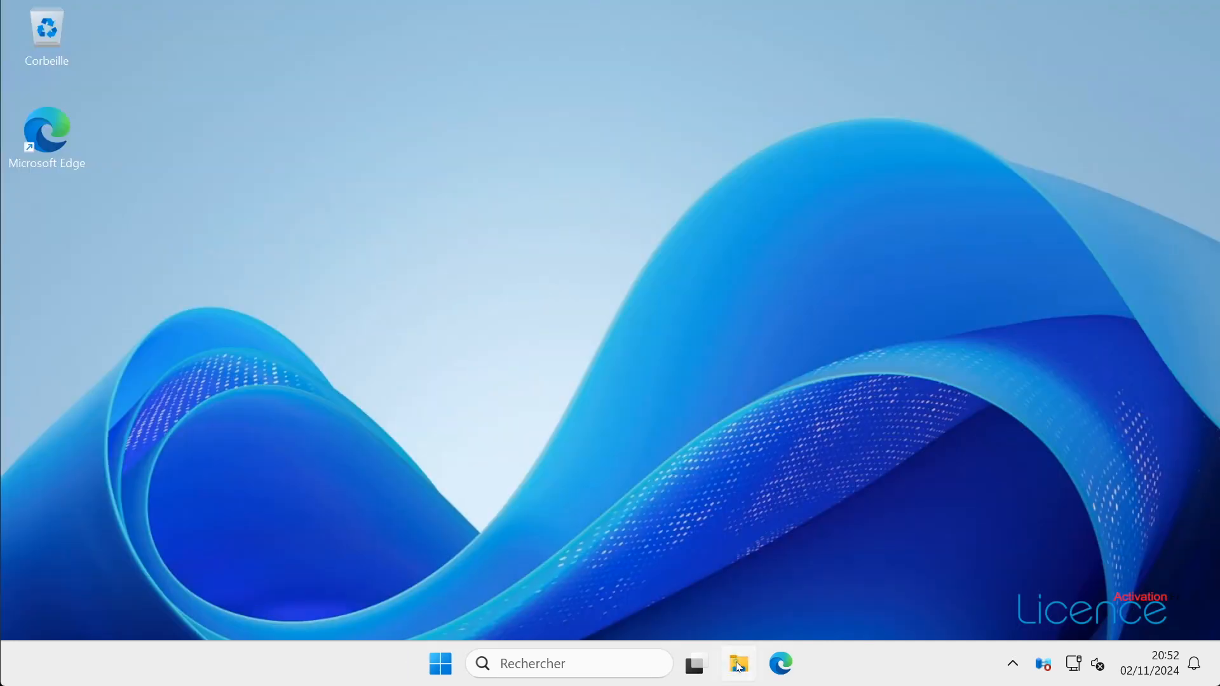
# - Open the system properties of Ce PC from File Explorer
pyautogui.click(738, 664)
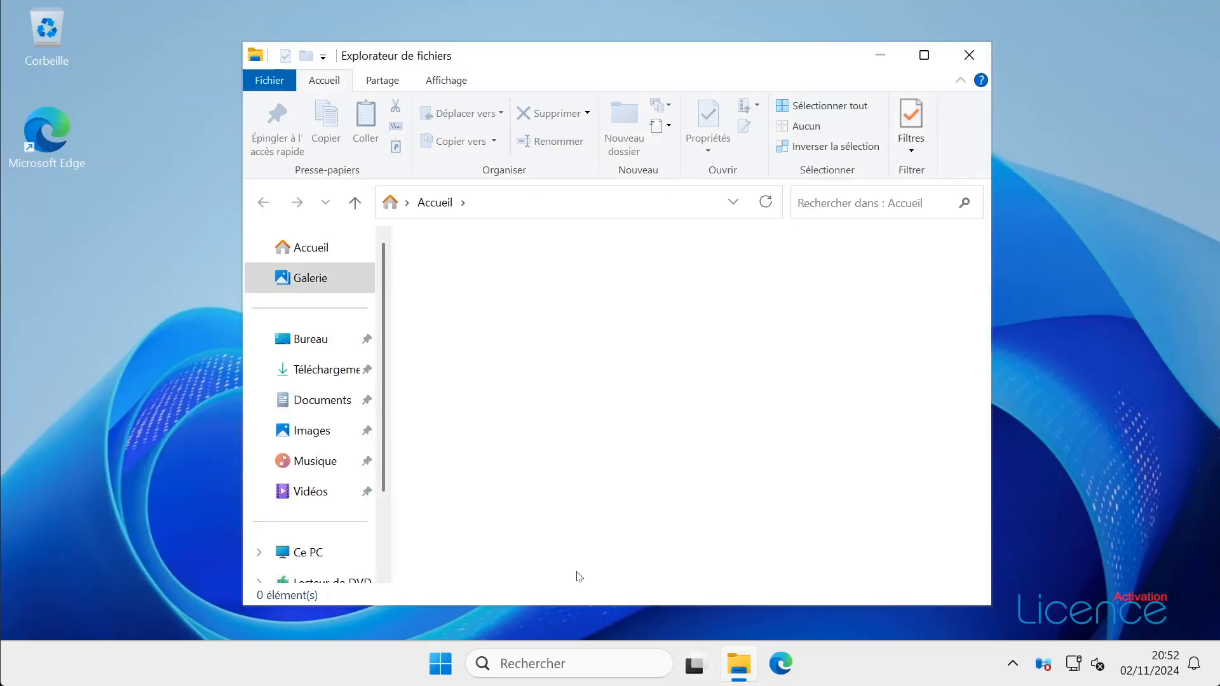
pyautogui.rightClick(308, 555)
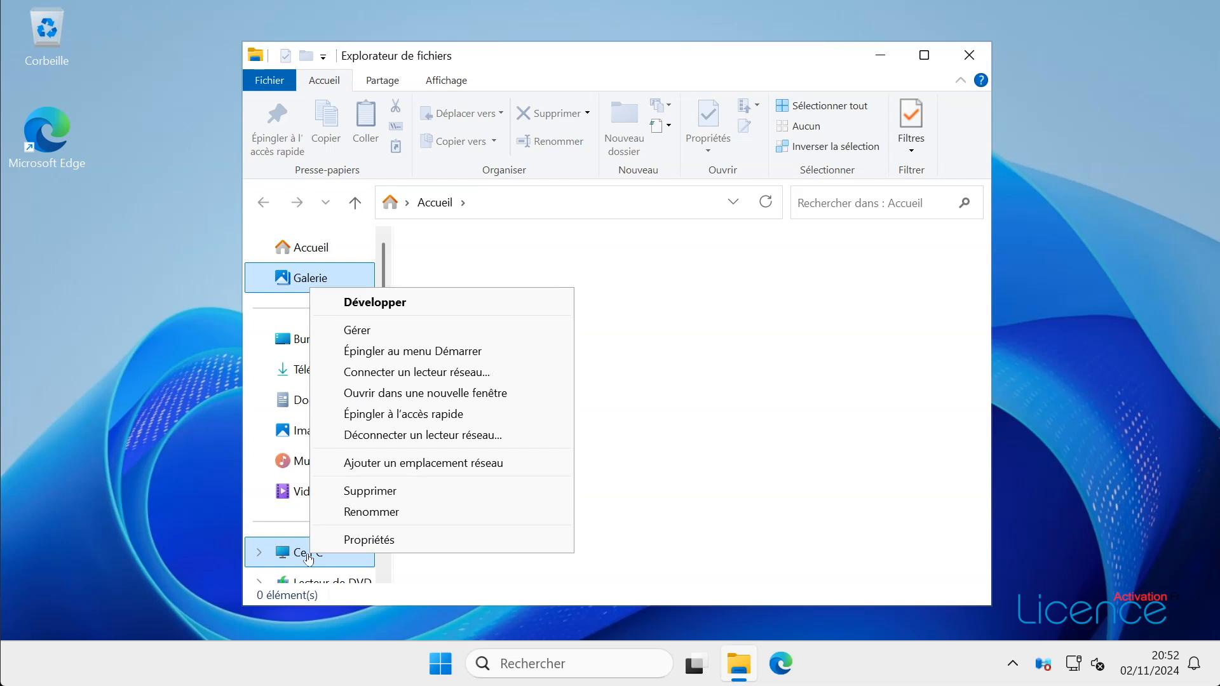
pyautogui.click(354, 545)
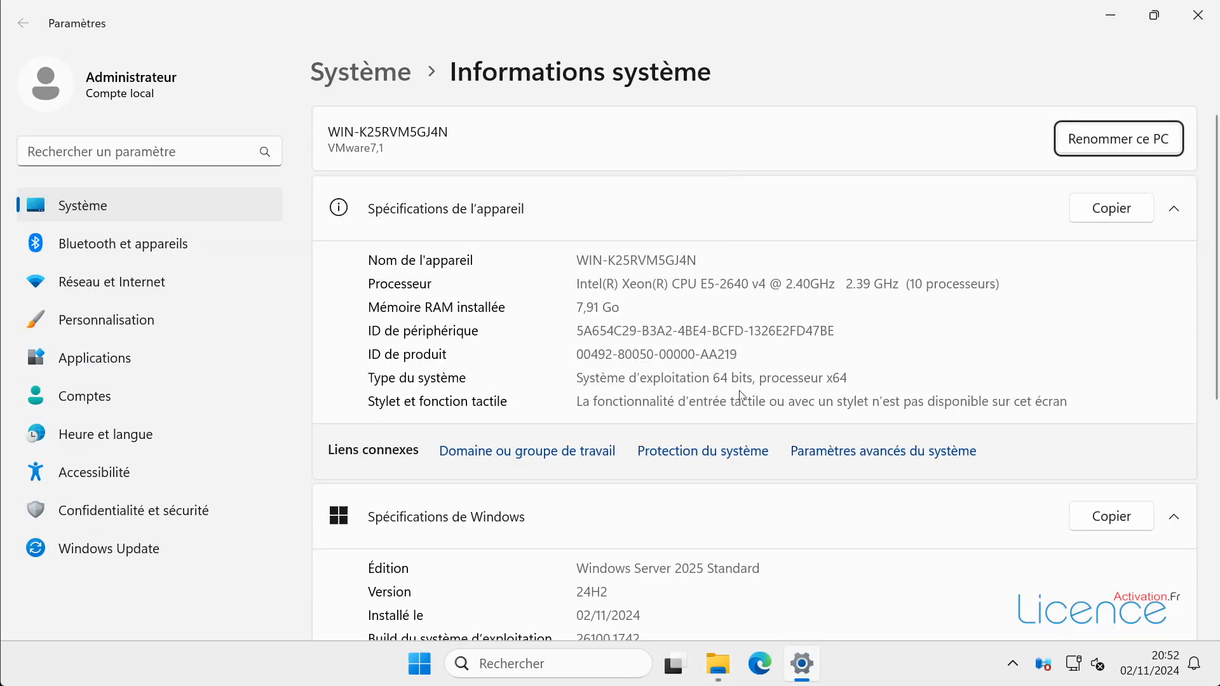
# - Scroll the Informations système page and open 'Clé de produit et activation'
pyautogui.scroll(-5, 804, 366)
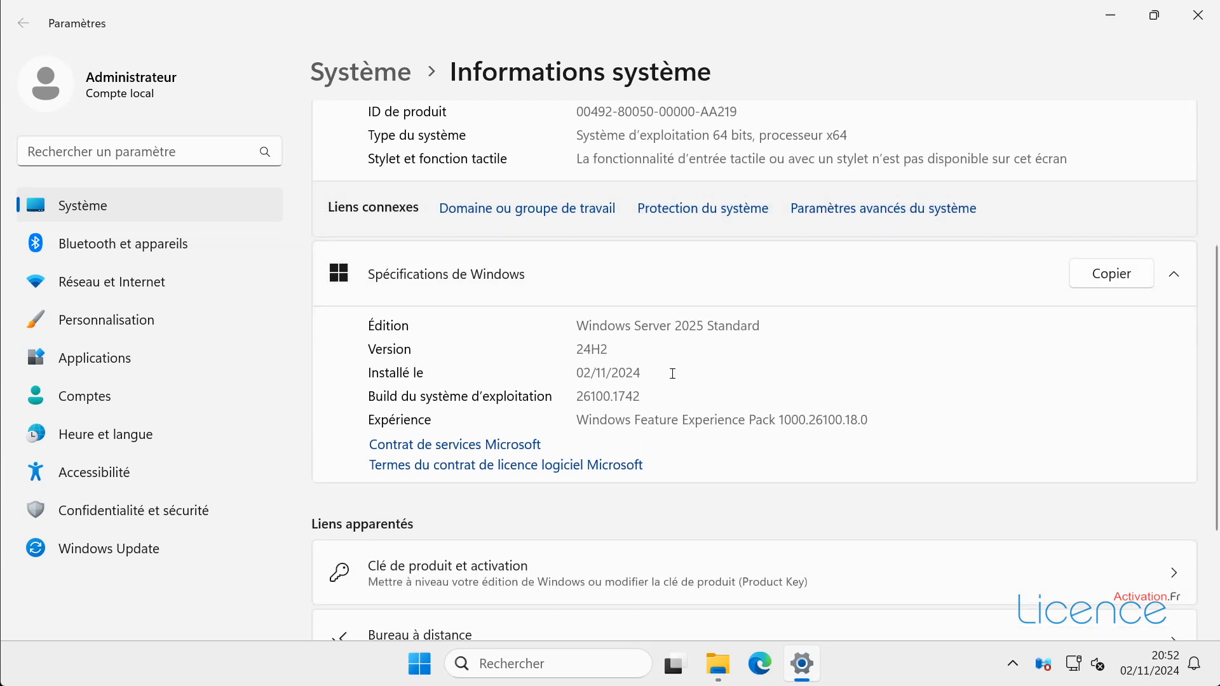
pyautogui.scroll(-3, 716, 469)
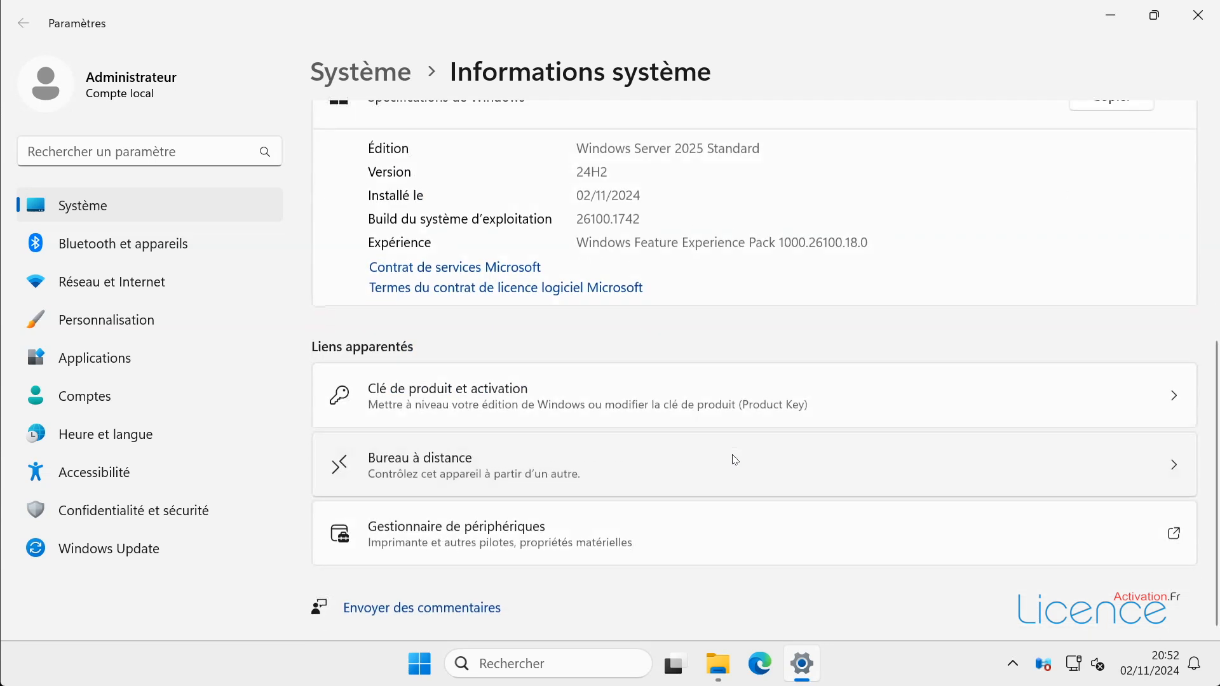
pyautogui.click(421, 393)
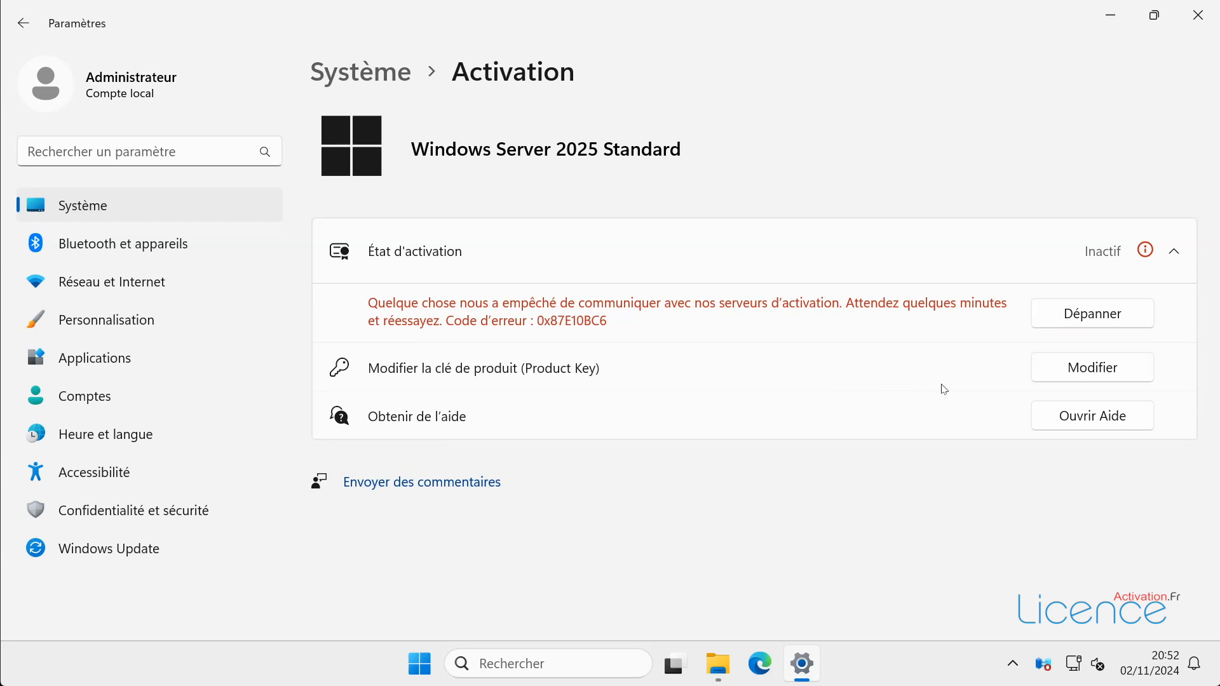
# - Enter the new product key in the Modifier dialog and activate Windows Server 2025 Standard
pyautogui.click(1093, 368)
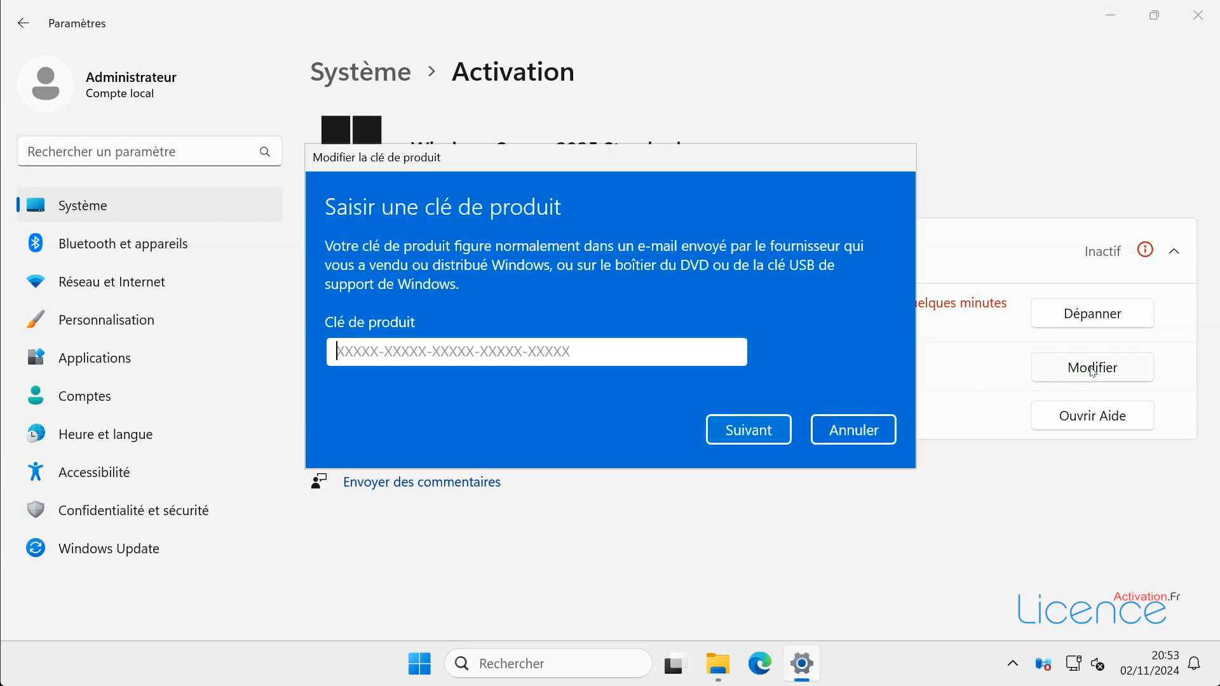
pyautogui.write('TVRH6-WHNXV')
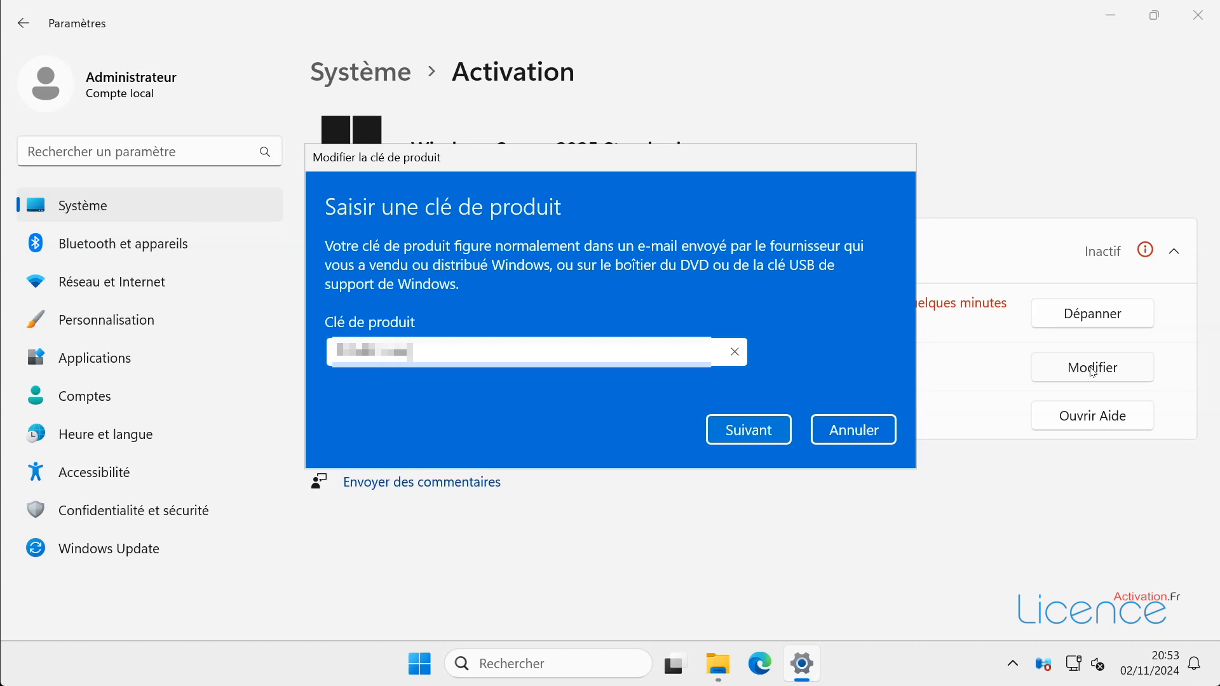
pyautogui.write('-R9WG3-9XRFY-M')
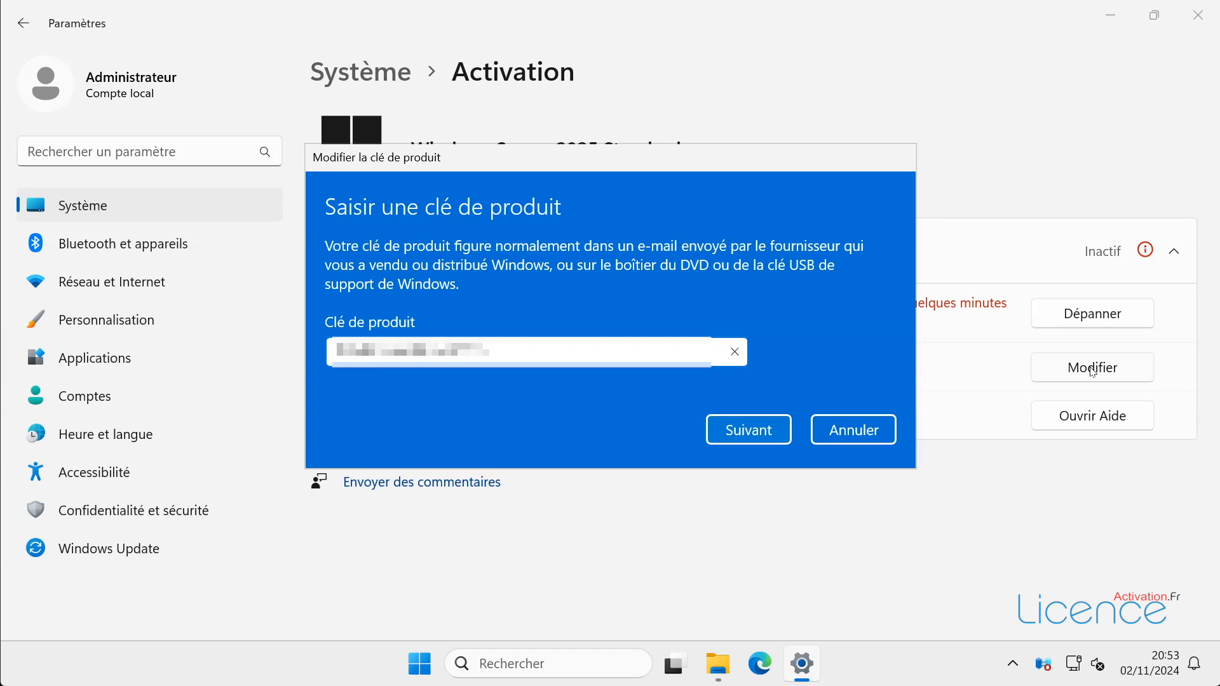
pyautogui.write('Q832?????')
pyautogui.click(748, 429)
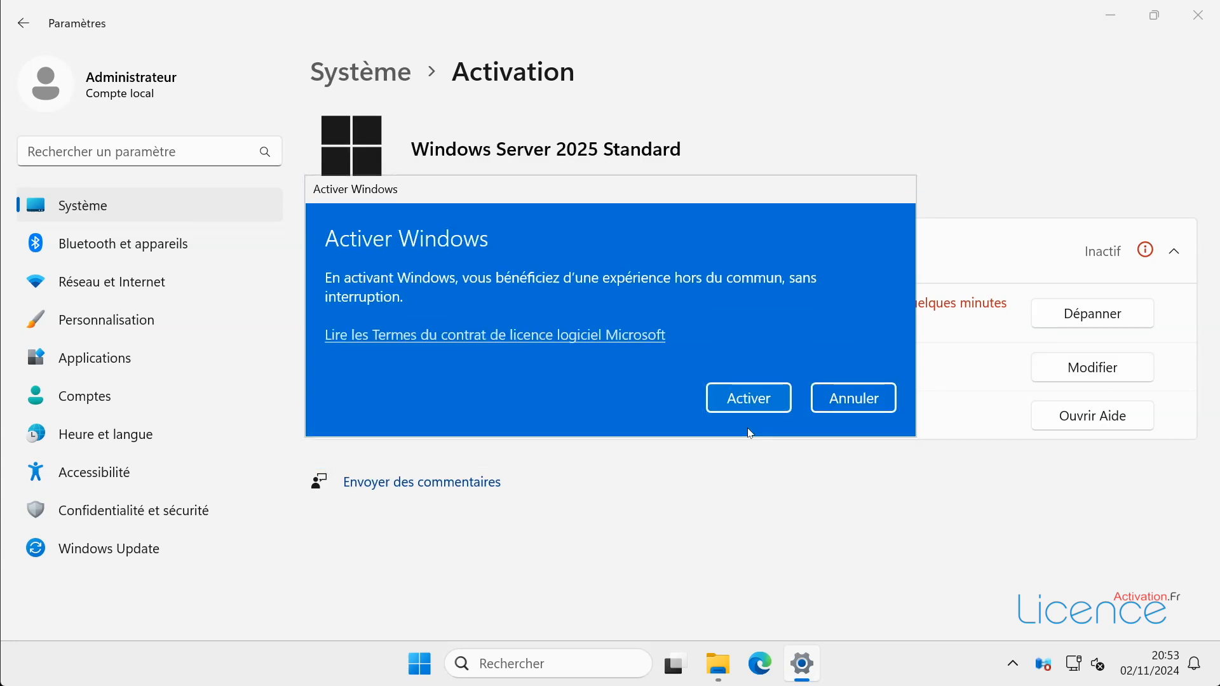
pyautogui.click(749, 403)
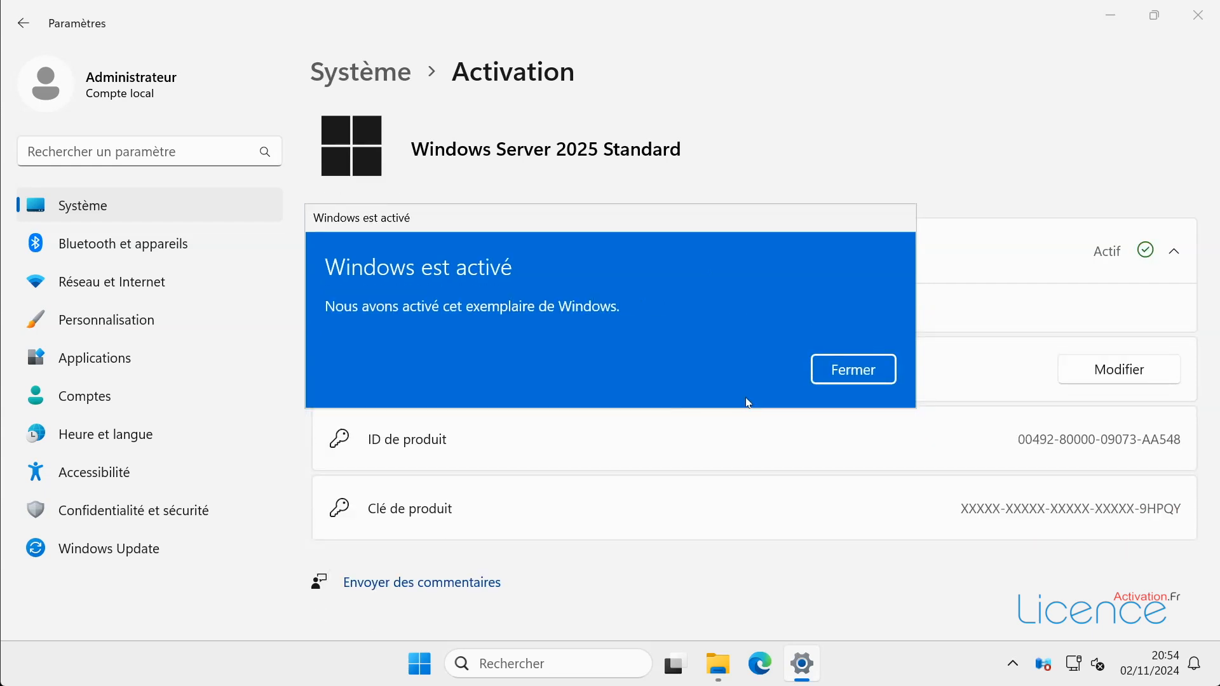
# - Close the 'Windows est activé' confirmation to return to the Activation page
pyautogui.click(853, 372)
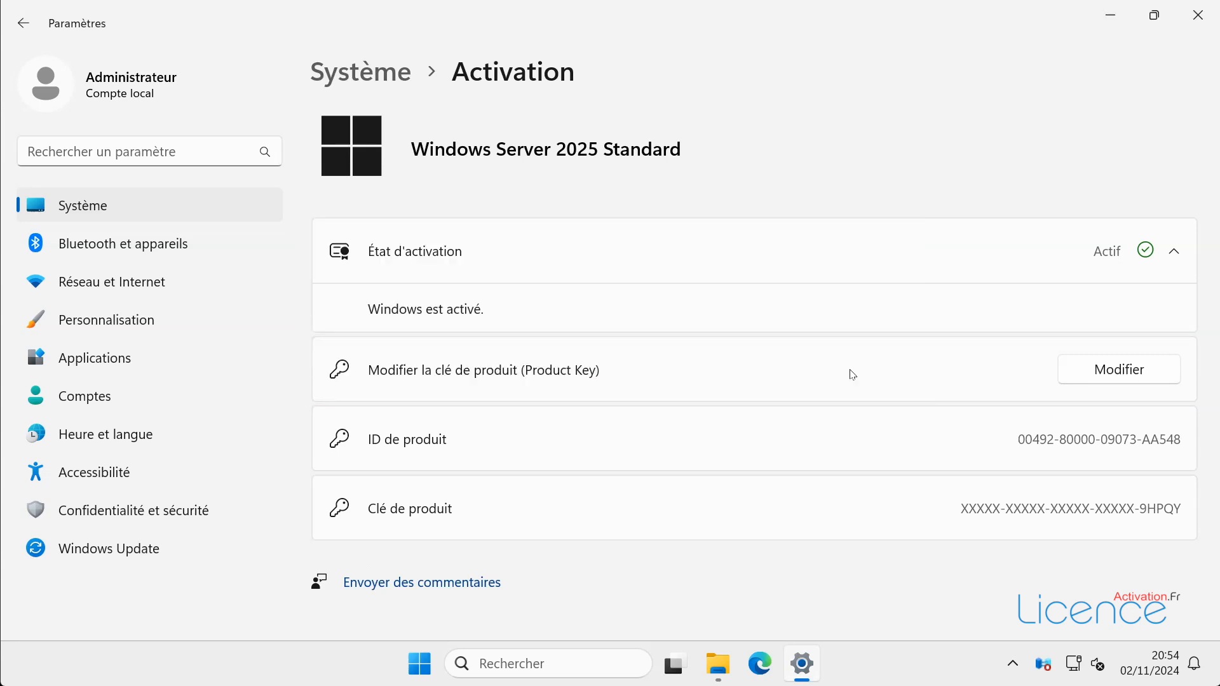